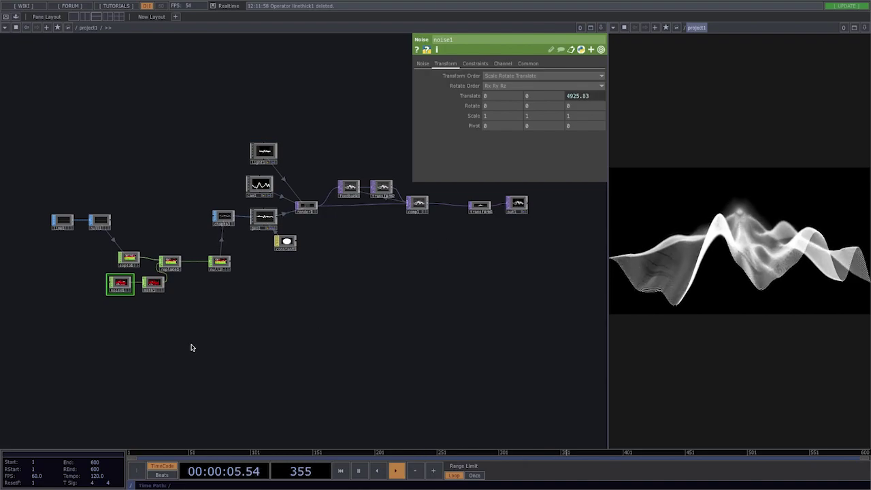
- Examine the finished network's line, noise and CHOP chain up to the CHOP to SOP and Geometry nodes
drag(216, 333, 309, 300)
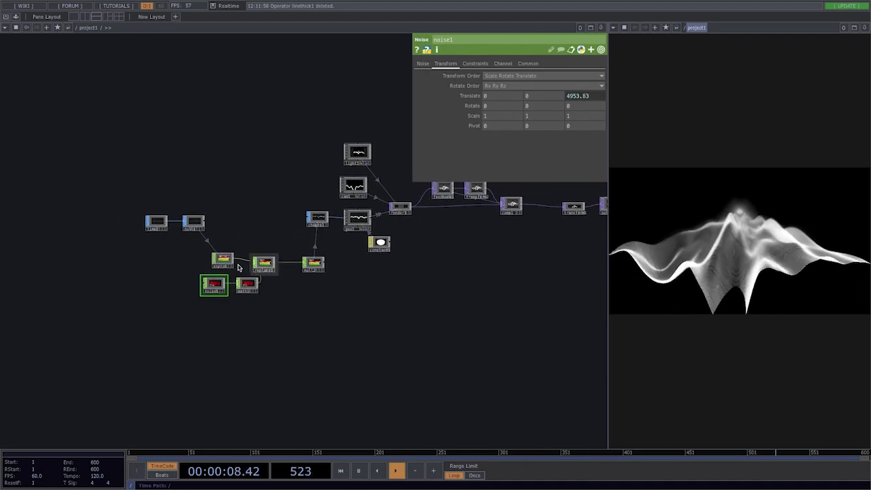
scroll(164, 245, up, 4)
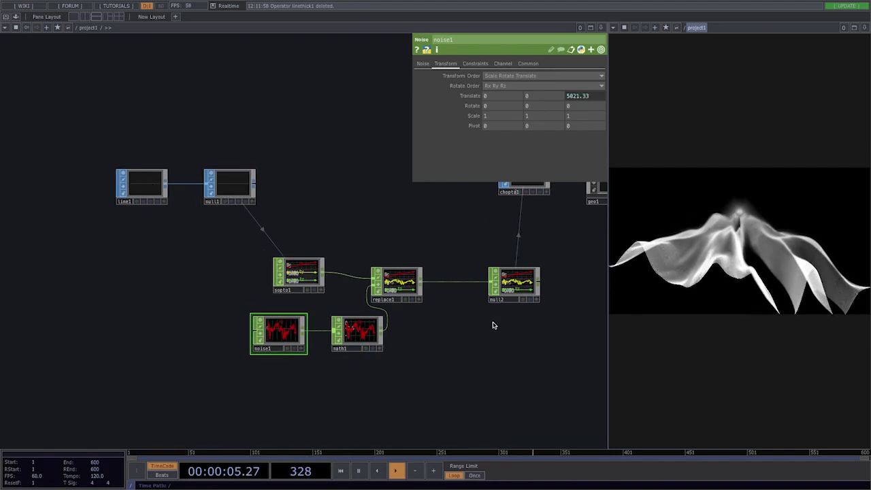
drag(472, 340, 362, 373)
scroll(428, 212, up, 3)
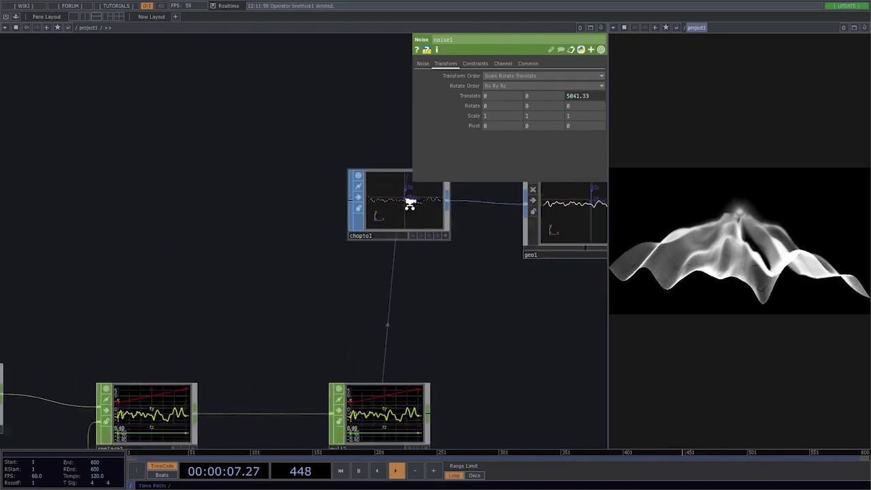
scroll(409, 203, up, 1)
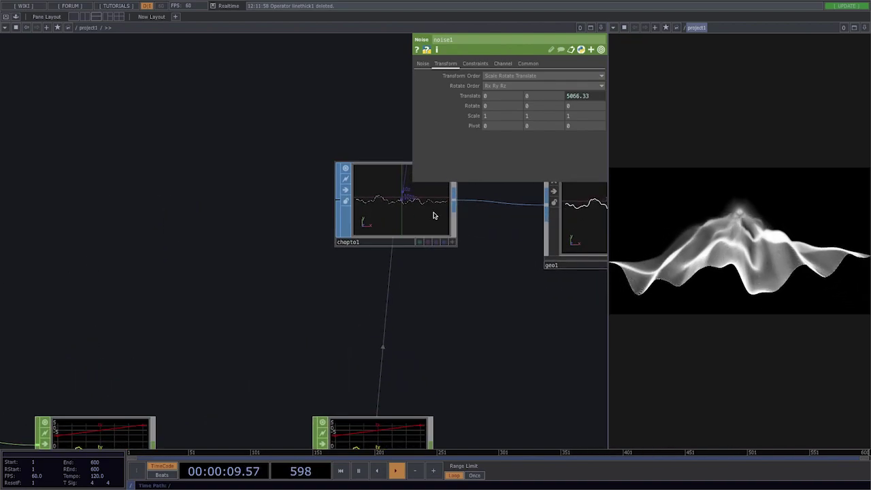
scroll(346, 249, down, 4)
scroll(394, 247, down, 2)
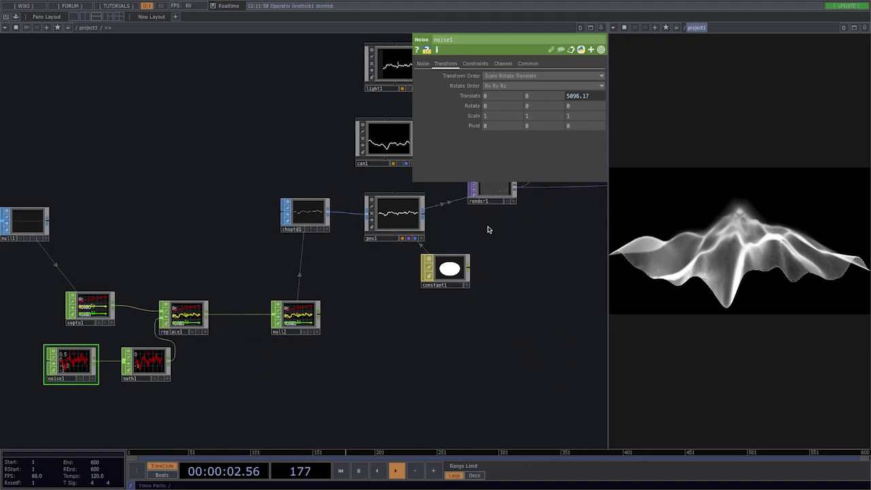
- Examine the rest of the finished network from the Render TOP through feedback, composite and transform to the output
drag(487, 229, 279, 288)
scroll(296, 249, up, 10)
scroll(295, 244, down, 1)
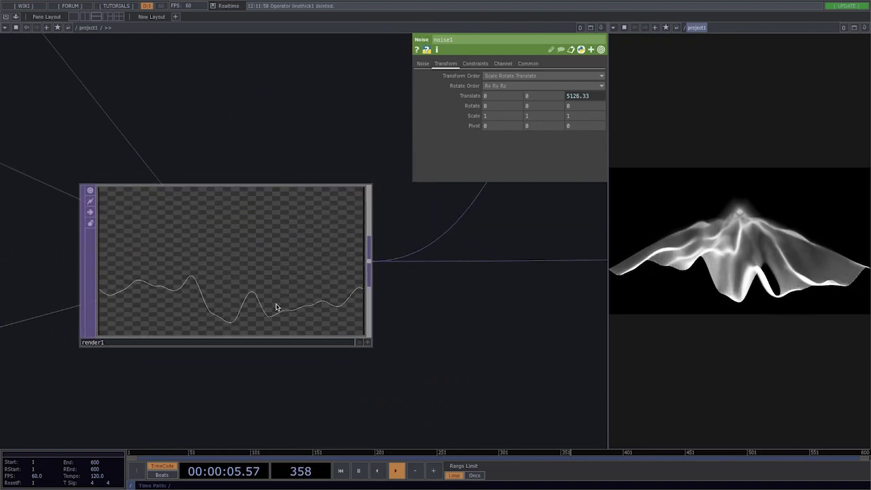
scroll(362, 317, down, 8)
drag(435, 327, 315, 325)
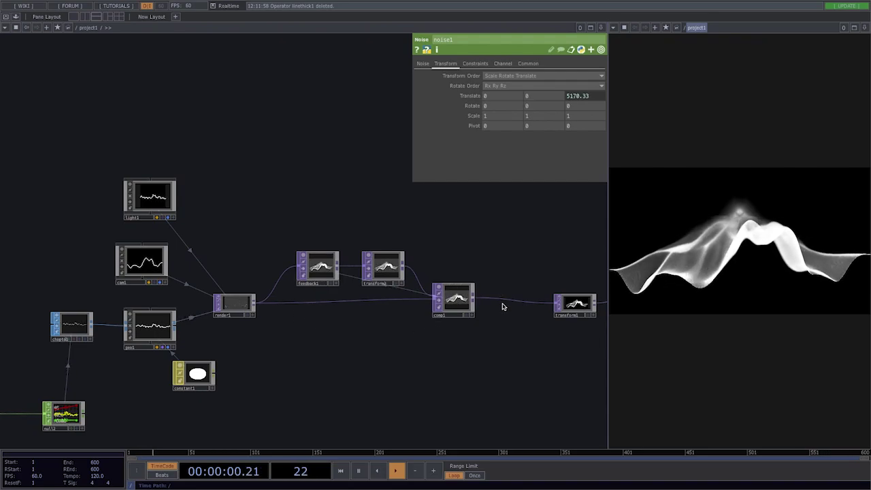
drag(505, 339, 342, 344)
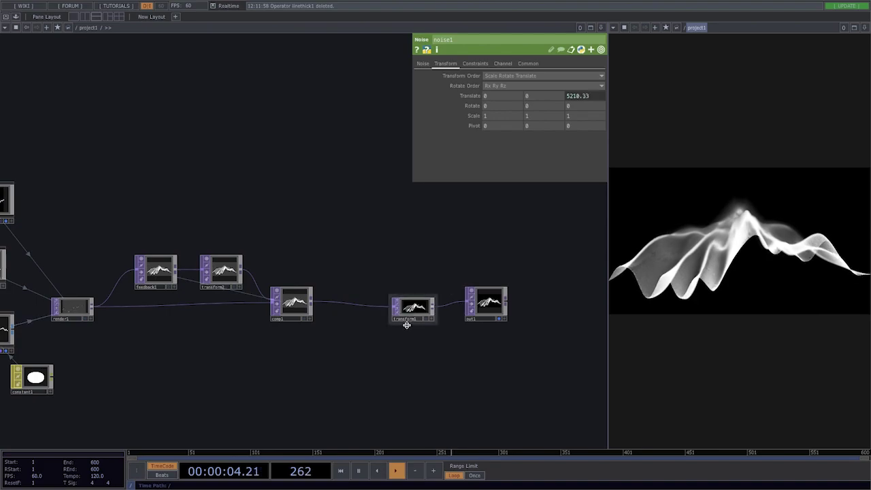
scroll(351, 349, down, 5)
scroll(282, 361, down, 5)
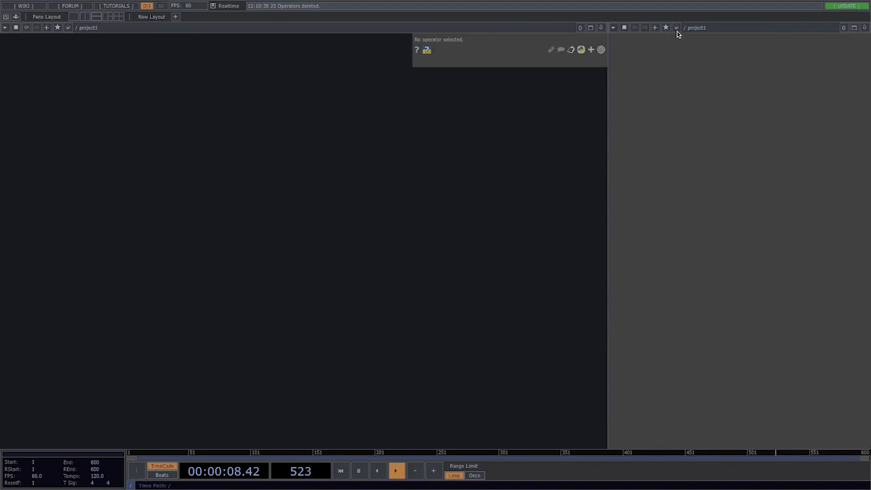
- Switch the second pane to the TOP Viewer and add an Out TOP to the empty project1 network
click(612, 30)
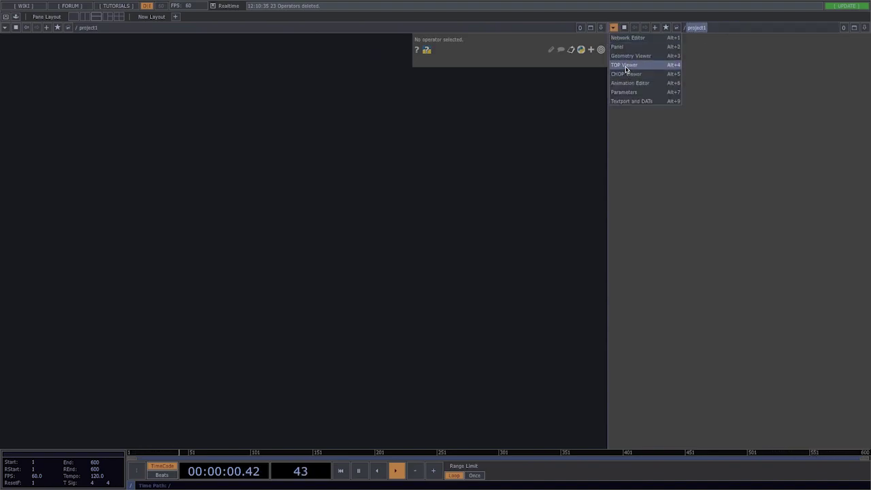
key(Tab)
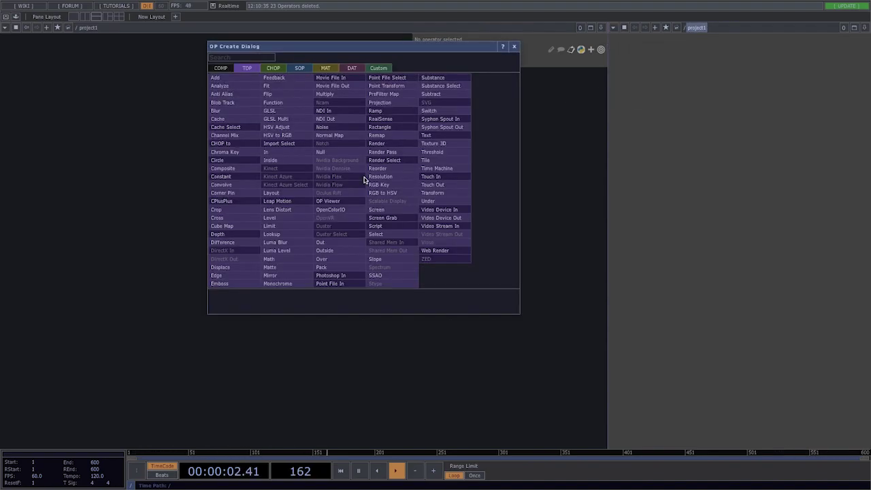
text(out)
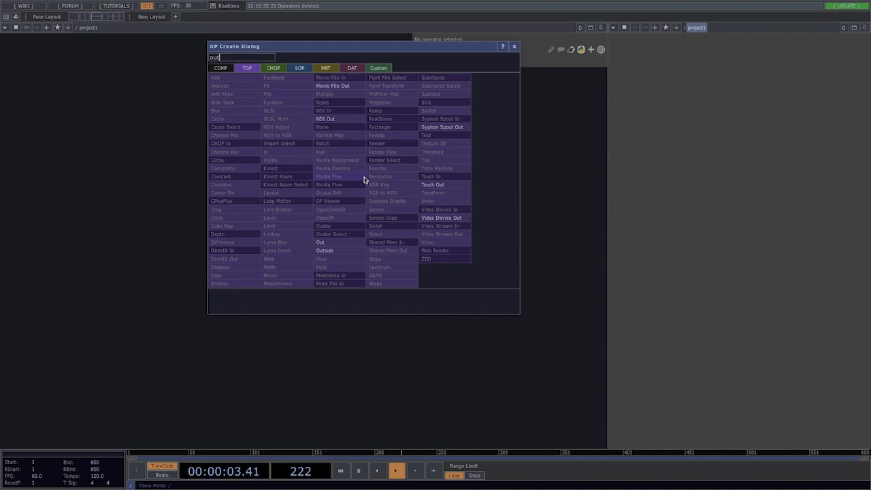
click(330, 242)
click(408, 224)
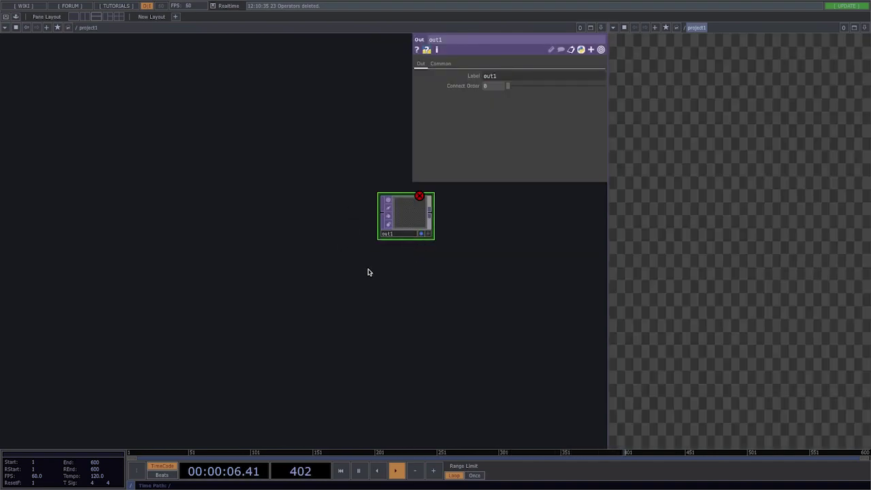
right_click(367, 271)
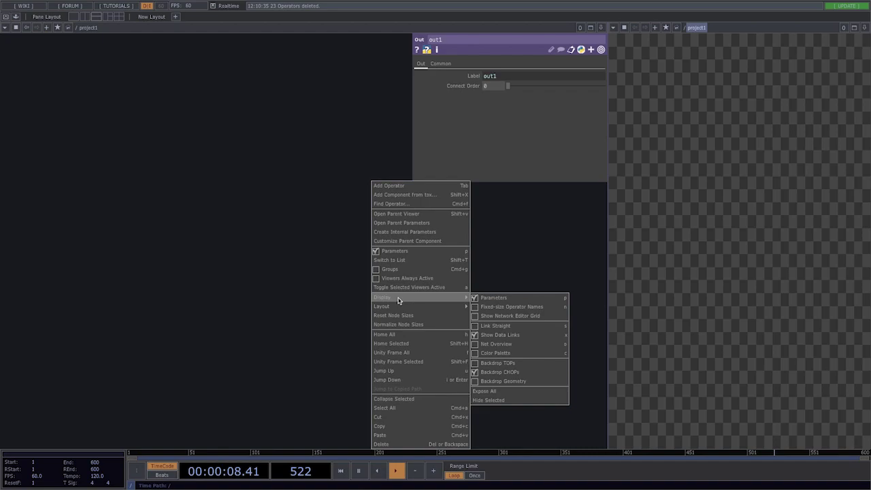
mouse_move(453, 302)
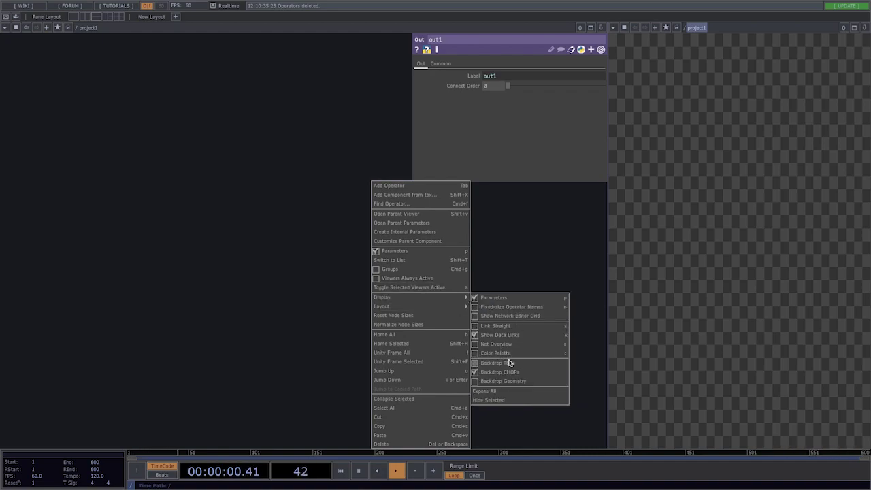
click(519, 236)
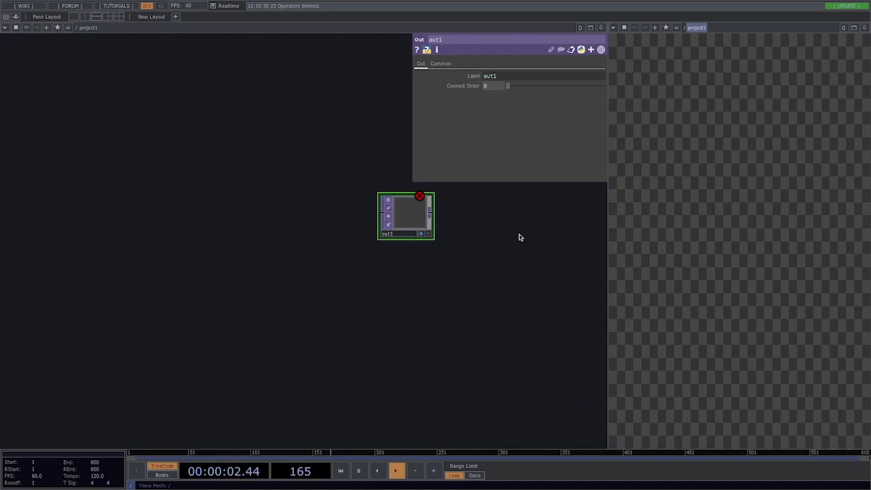
- Add a Line SOP at the start of the network, well ahead of the Out TOP
drag(275, 277, 364, 319)
scroll(317, 300, down, 2)
drag(292, 313, 286, 319)
scroll(288, 317, down, 2)
drag(192, 337, 323, 282)
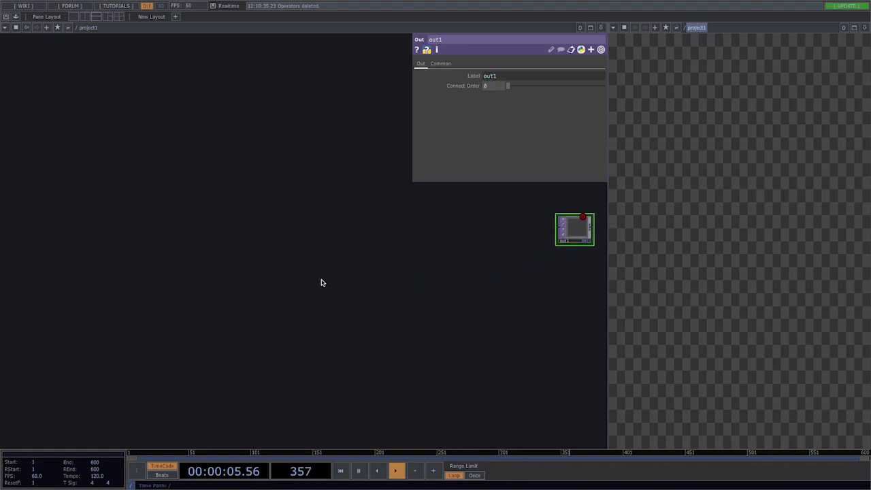
key(Tab)
click(253, 155)
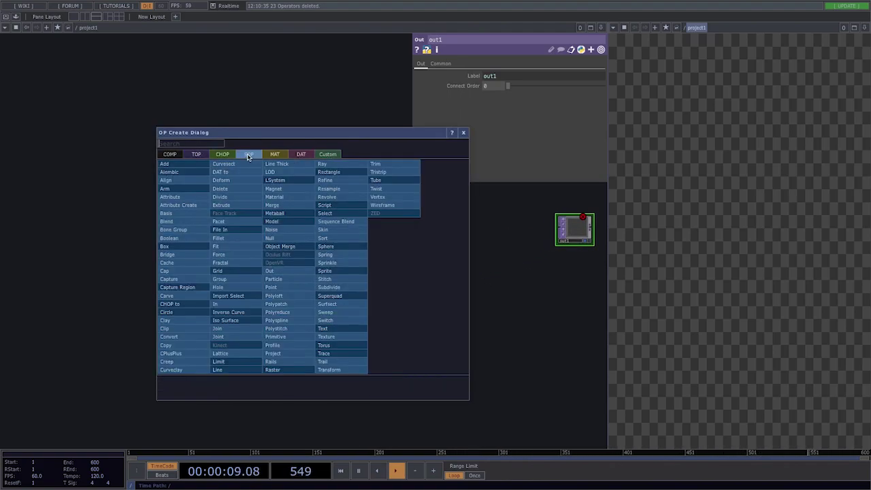
click(224, 369)
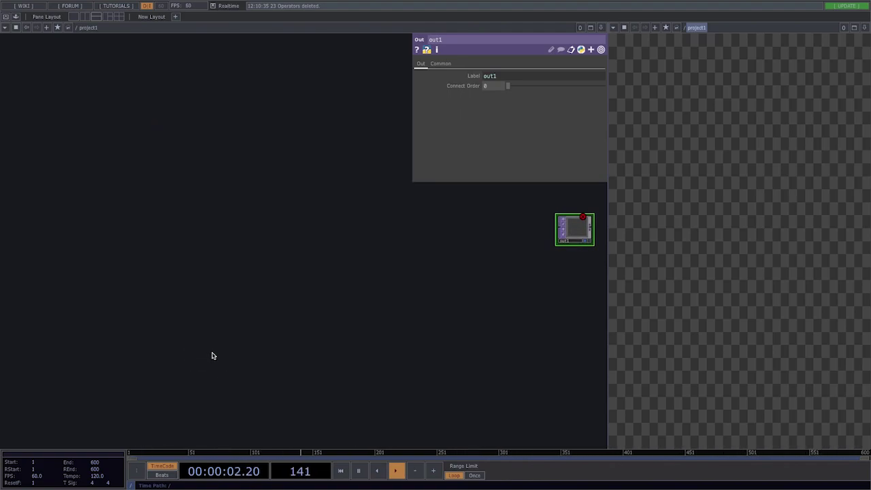
key(Tab)
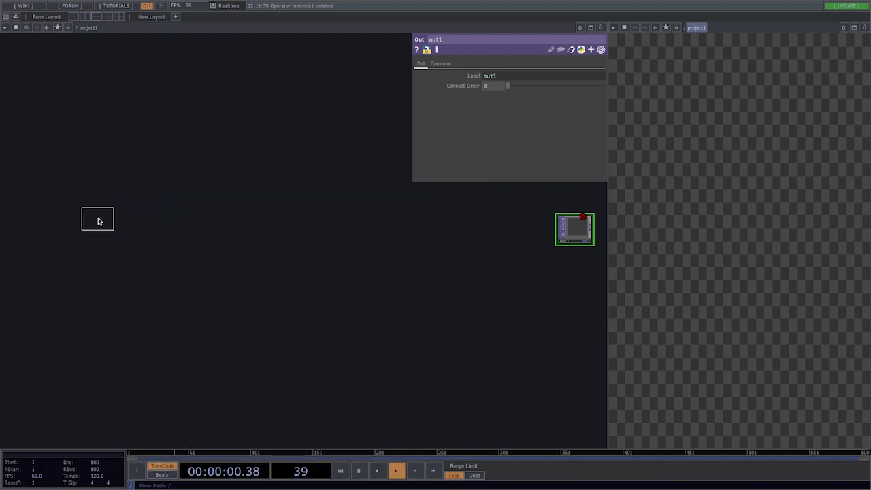
click(105, 225)
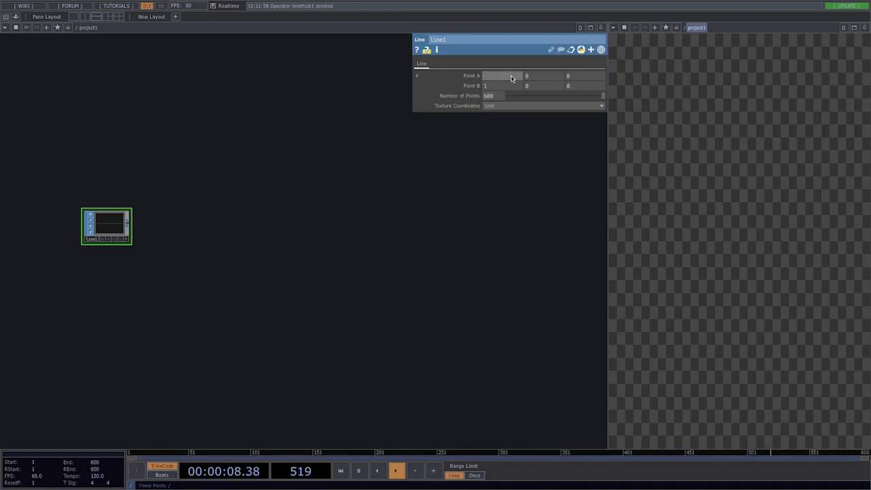
- Set the Line SOP's Point A X to -6 and Point B X to 6
text(-)
key(Tab)
click(511, 77)
text(6)
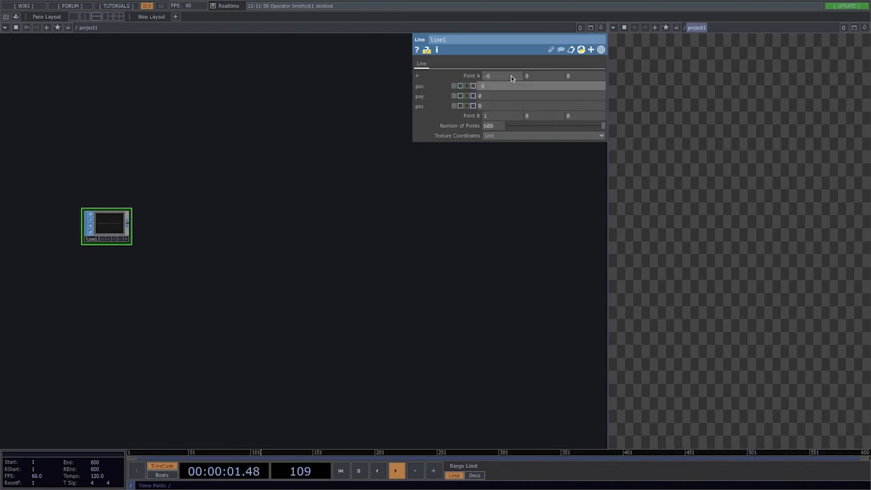
click(490, 116)
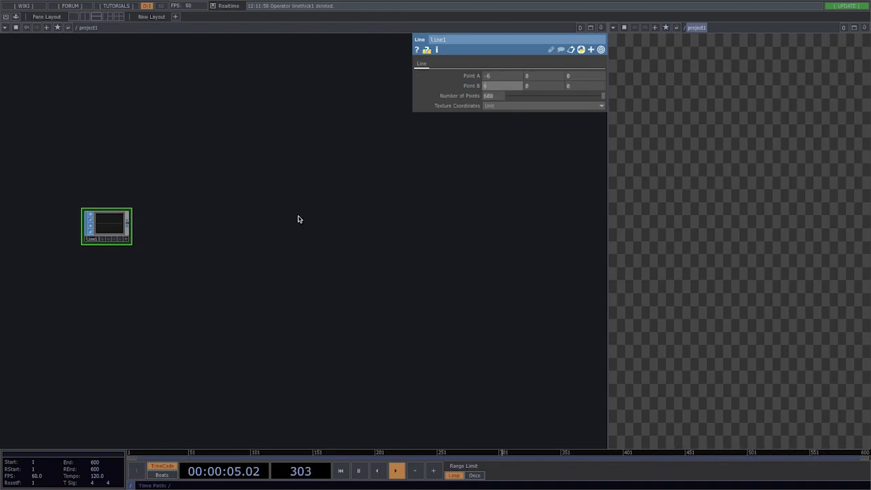
double_click(226, 236)
key(Escape)
- Add a Null SOP connected to the Line SOP's output
right_click(133, 225)
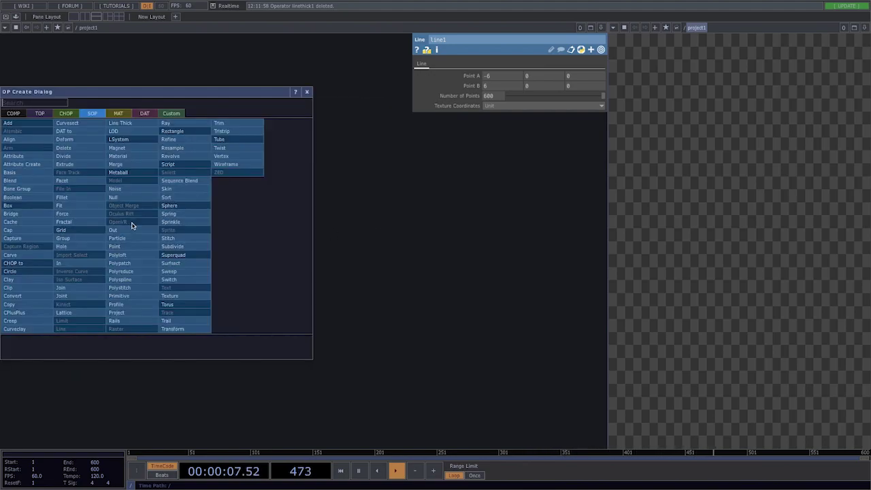
text(nu)
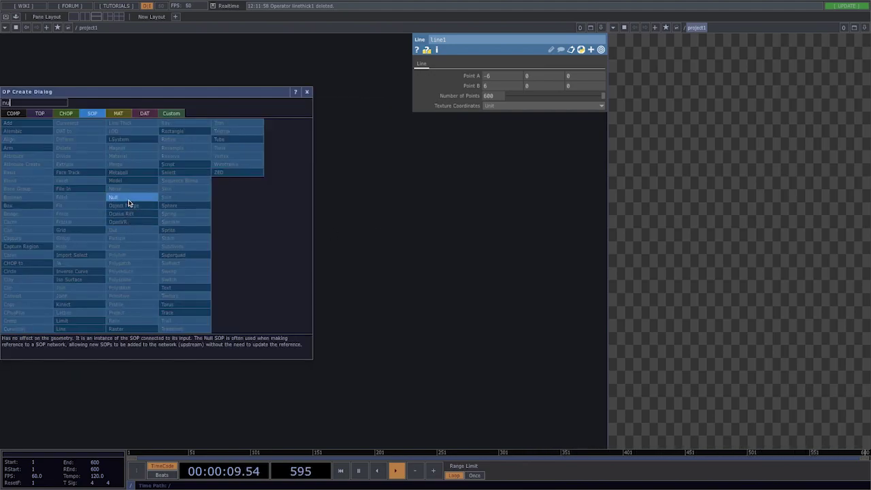
click(121, 197)
click(202, 221)
- Add a SOP to CHOP that references the Null SOP, and align the Line node level with the Null
click(204, 217)
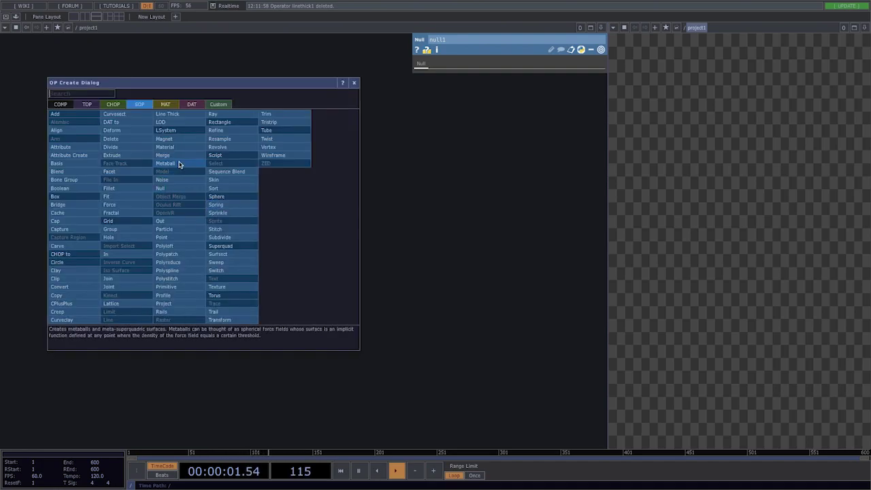
click(116, 104)
click(99, 122)
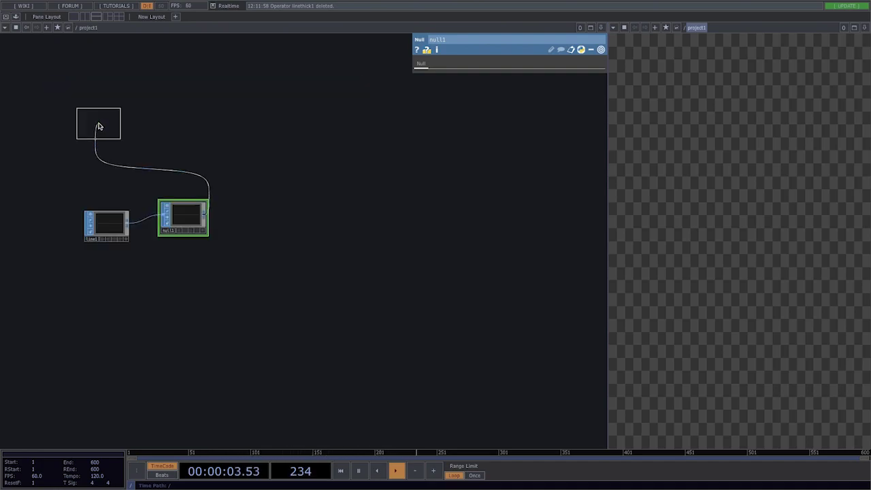
click(242, 296)
drag(113, 226, 114, 216)
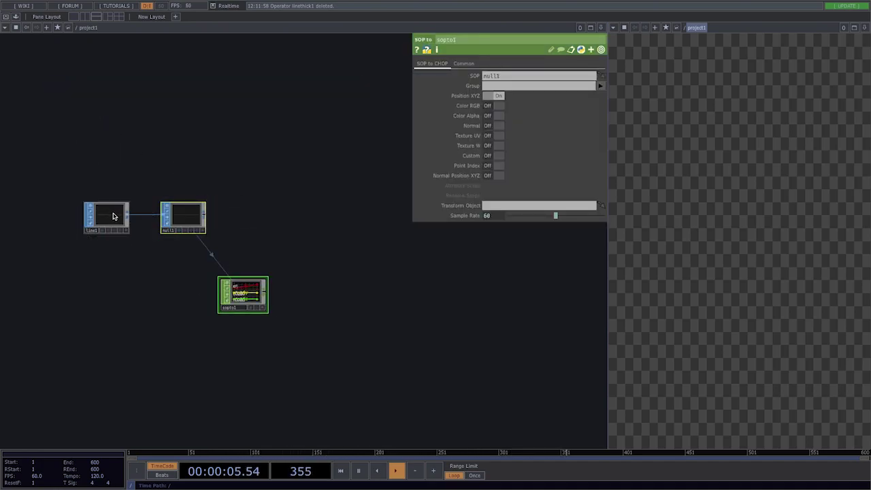
- Add a Null CHOP connected to the SOP to CHOP's output, leaving a gap between the two nodes
drag(305, 272, 239, 242)
click(198, 266)
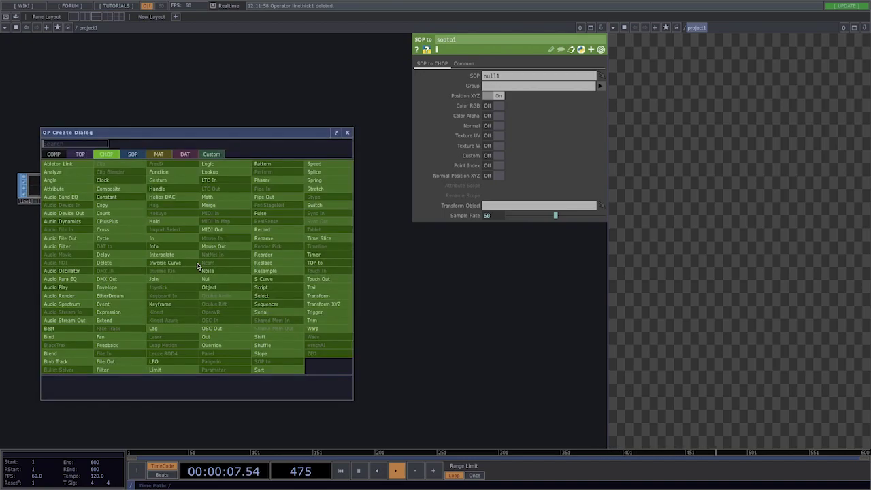
text(nu)
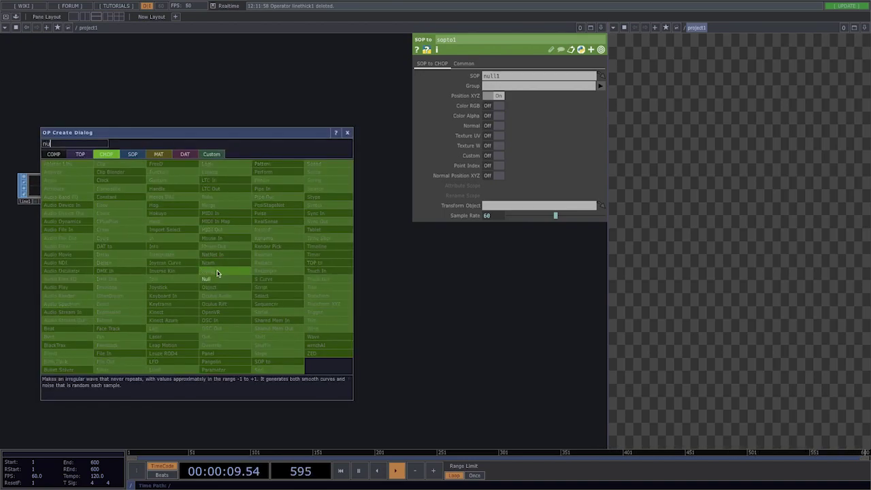
click(216, 278)
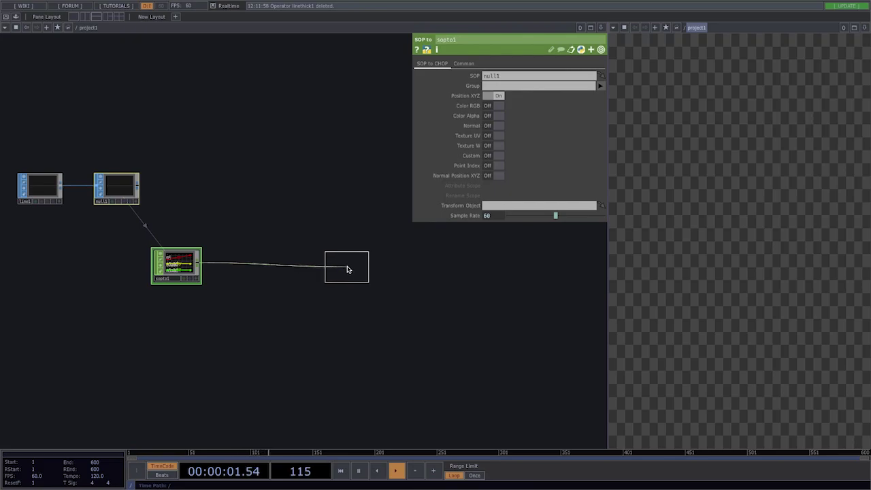
click(347, 271)
- Add a CHOP to SOP that references the Null CHOP, place it above that Null, and shift both nodes slightly
click(371, 267)
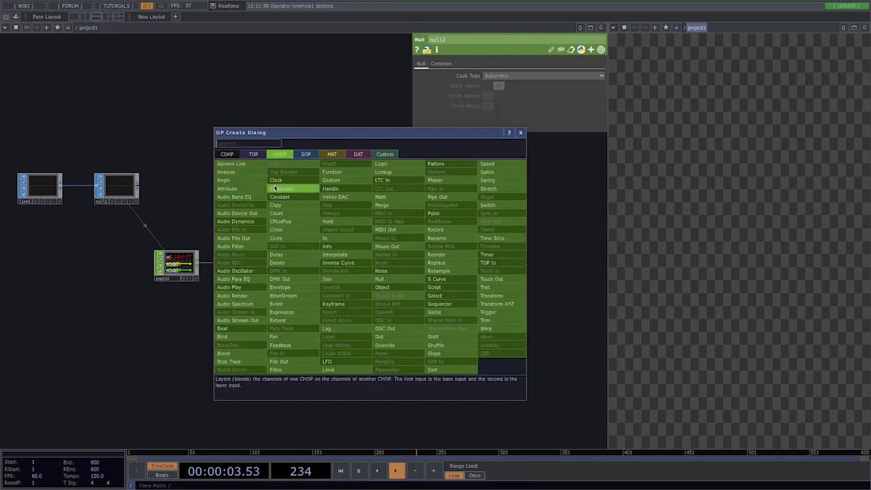
click(332, 153)
click(315, 157)
click(230, 164)
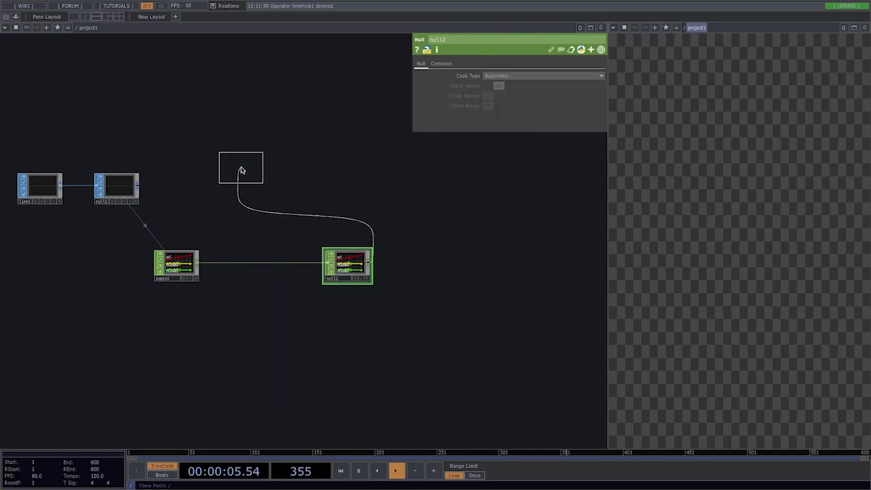
click(352, 176)
drag(336, 234, 239, 254)
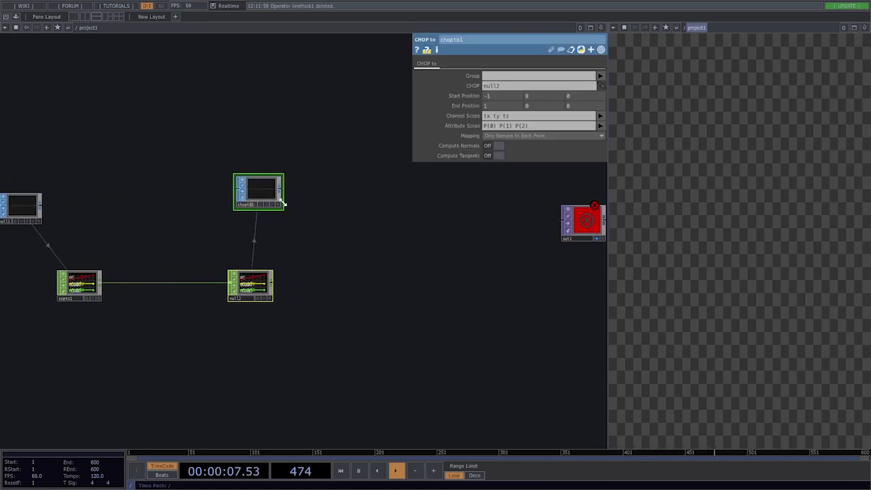
drag(275, 202, 288, 208)
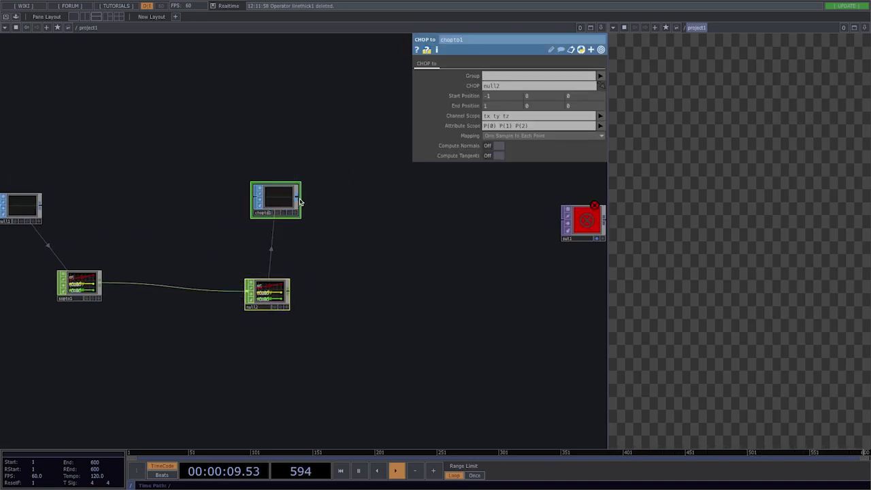
- Add a Geometry COMP fed by the CHOP to SOP's output
right_click(301, 202)
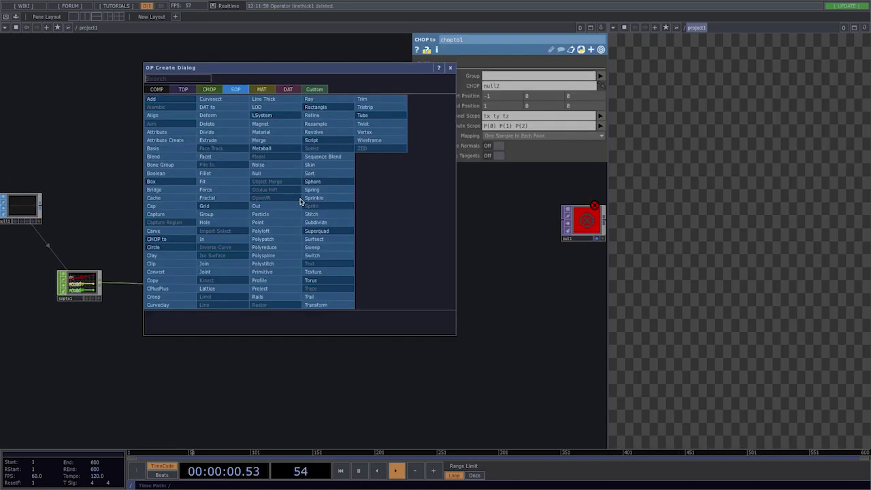
click(157, 89)
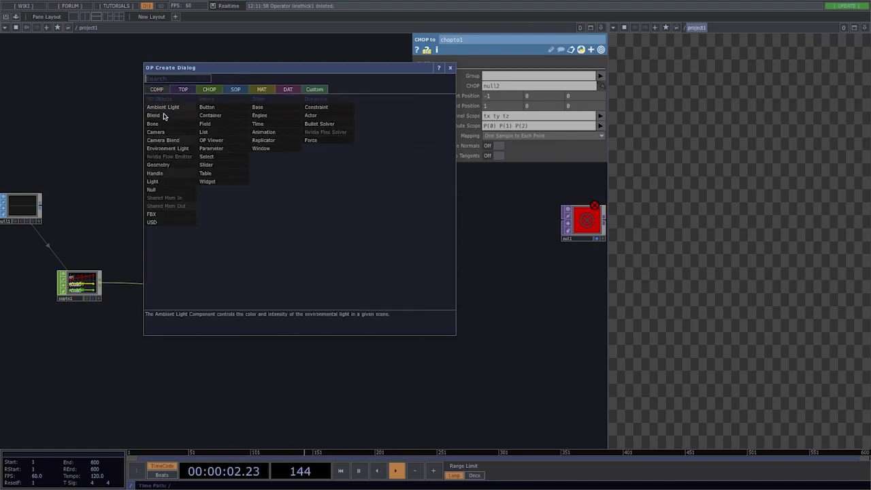
click(161, 165)
click(356, 202)
- Add a Camera COMP and a Light COMP, stacked above the Geometry COMP
drag(301, 149, 280, 163)
double_click(280, 164)
right_click(148, 97)
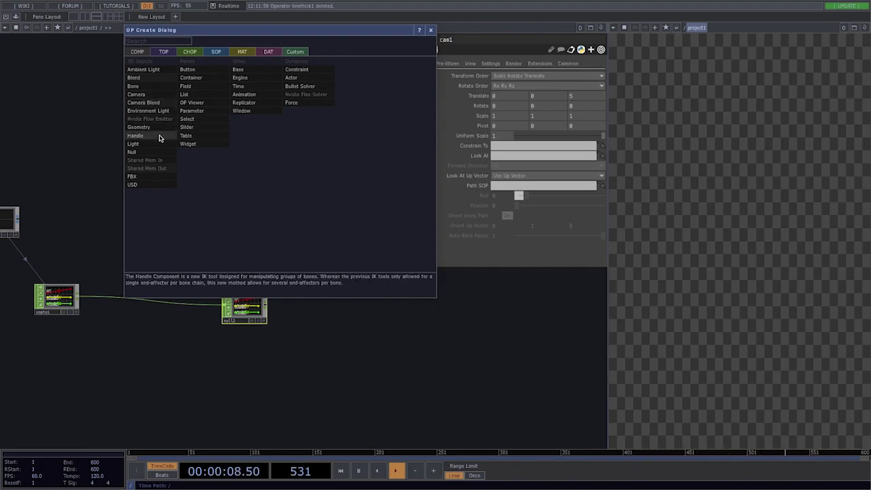
click(150, 146)
click(333, 78)
drag(319, 133, 330, 140)
- Add a Render TOP beside the light, camera and geometry nodes
scroll(286, 156, right, 5)
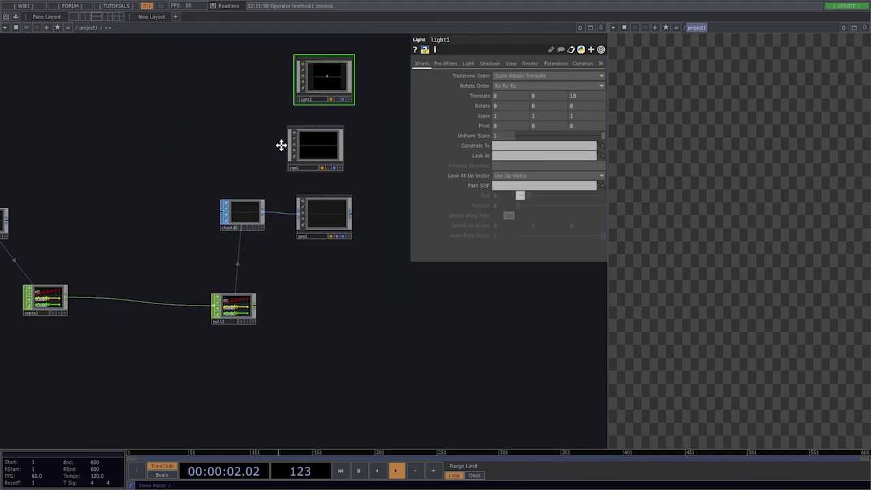
key(Tab)
click(124, 43)
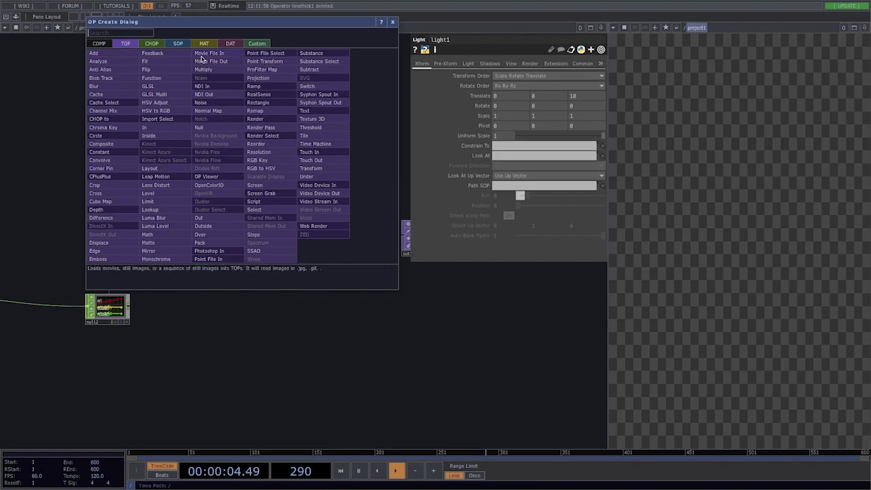
text(rend)
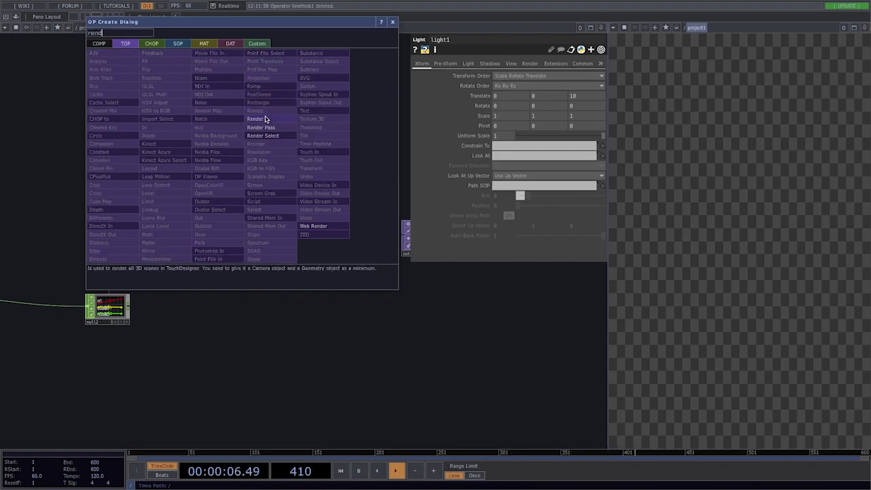
click(261, 119)
click(299, 183)
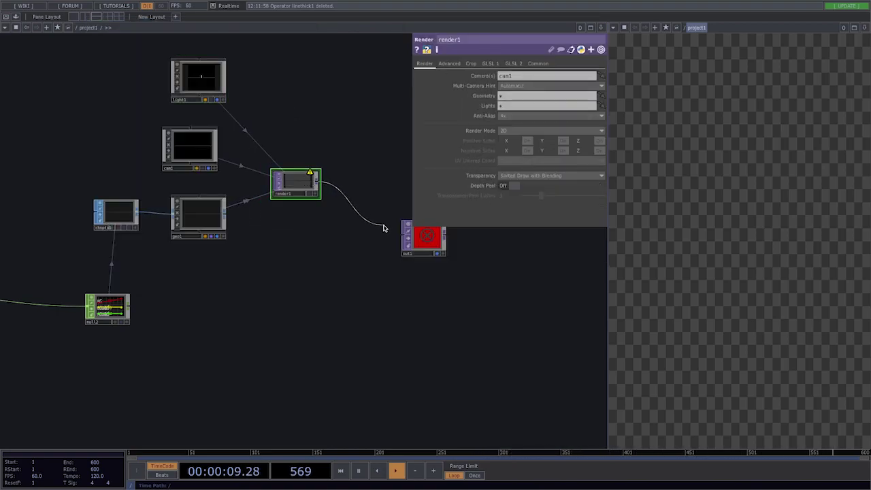
- Connect the Render TOP to the Out TOP and check the Render node's warning information
drag(383, 228, 493, 213)
drag(474, 257, 307, 300)
drag(319, 261, 337, 244)
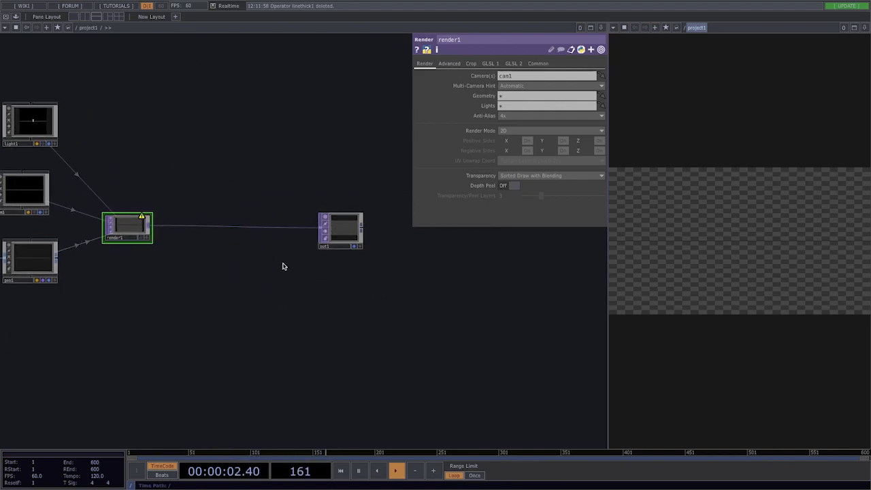
drag(240, 254, 376, 259)
middle_click(275, 221)
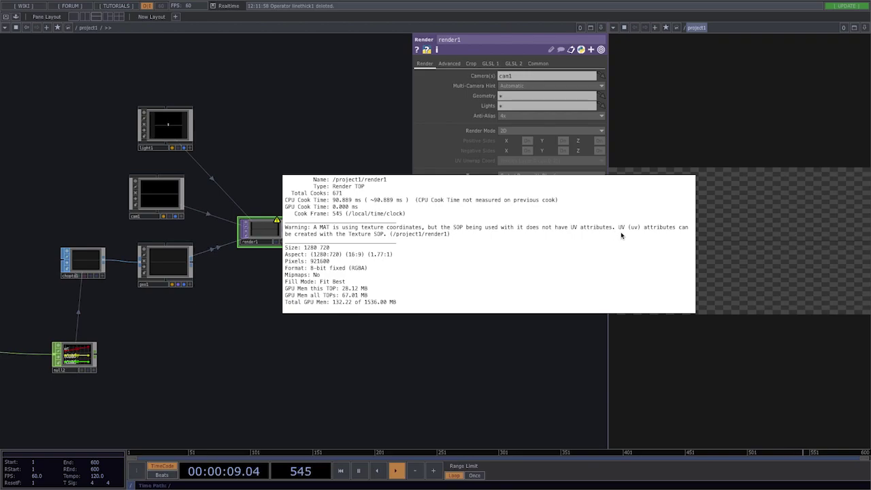
- Add a Constant MAT below the Geometry COMP and assign it as the geometry's material
key(Tab)
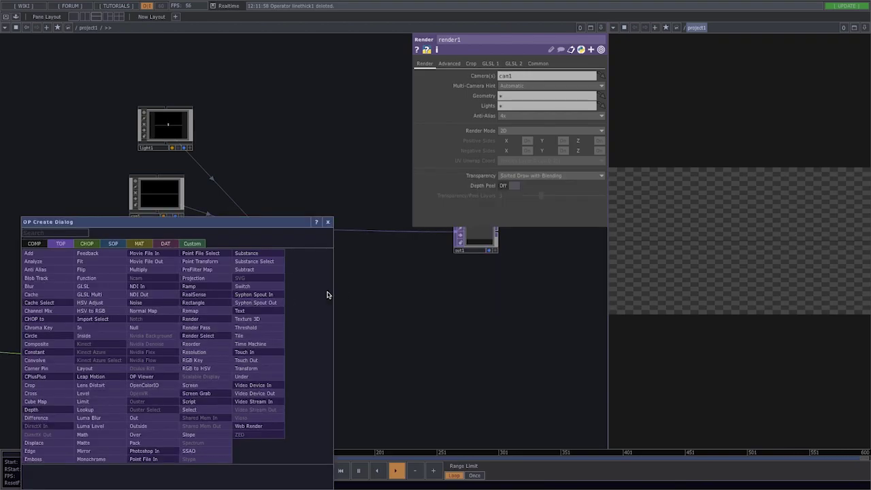
click(139, 243)
click(37, 253)
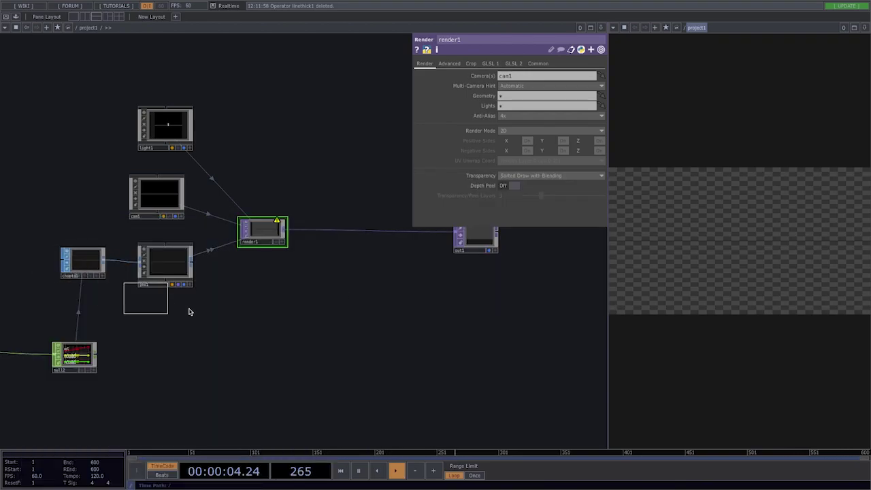
click(208, 317)
drag(211, 311, 172, 273)
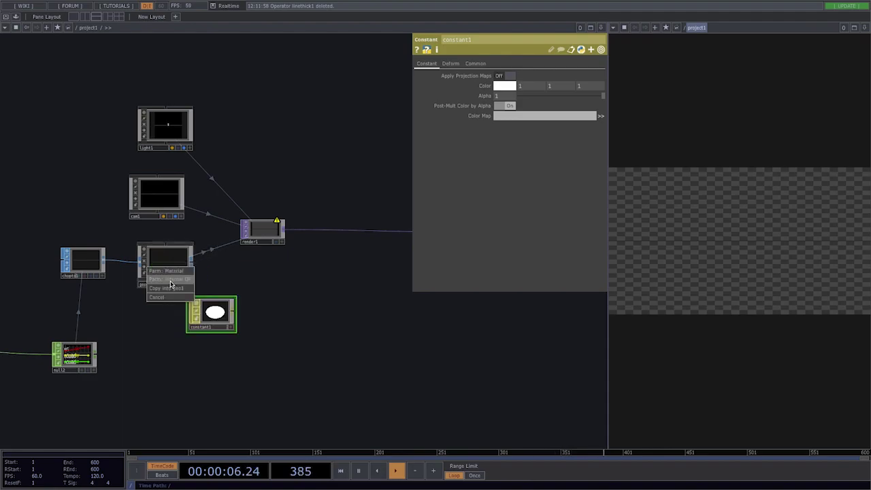
click(171, 272)
- Move the Out TOP farther from the Render TOP and insert a Transform TOP in the connection between them
drag(177, 329, 248, 270)
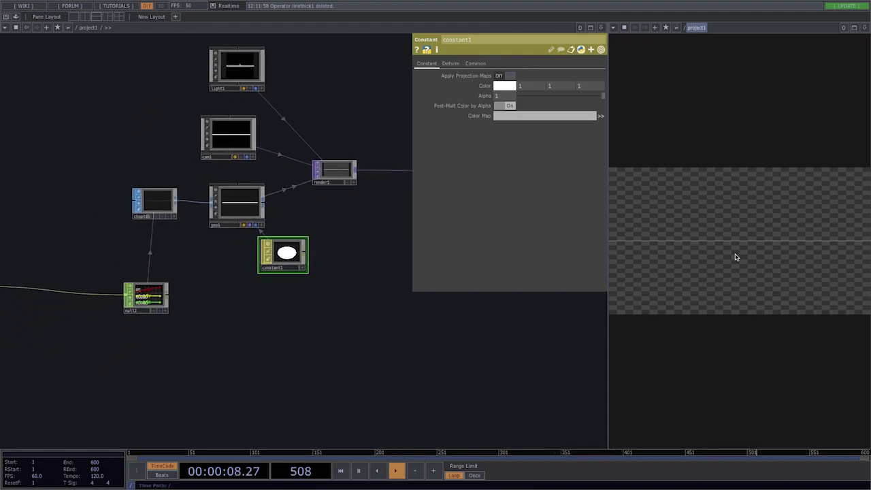
drag(325, 334, 282, 341)
key(p)
drag(468, 228, 409, 241)
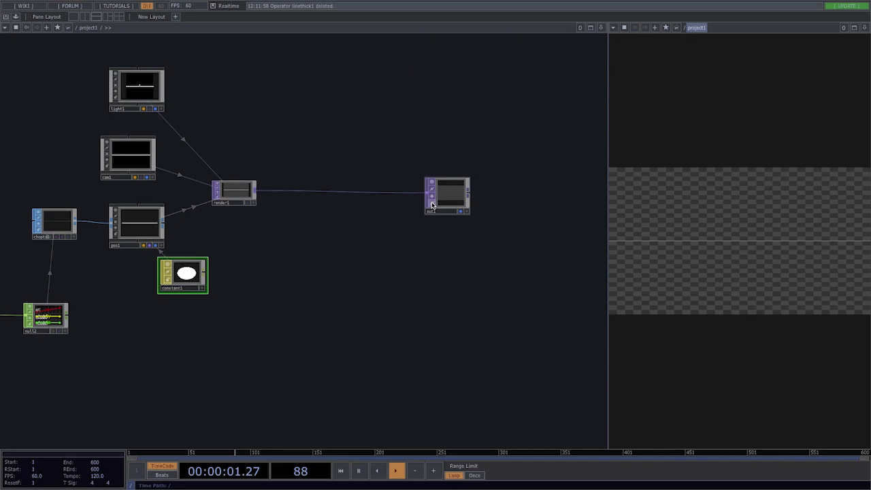
drag(431, 204, 474, 206)
right_click(444, 187)
click(450, 191)
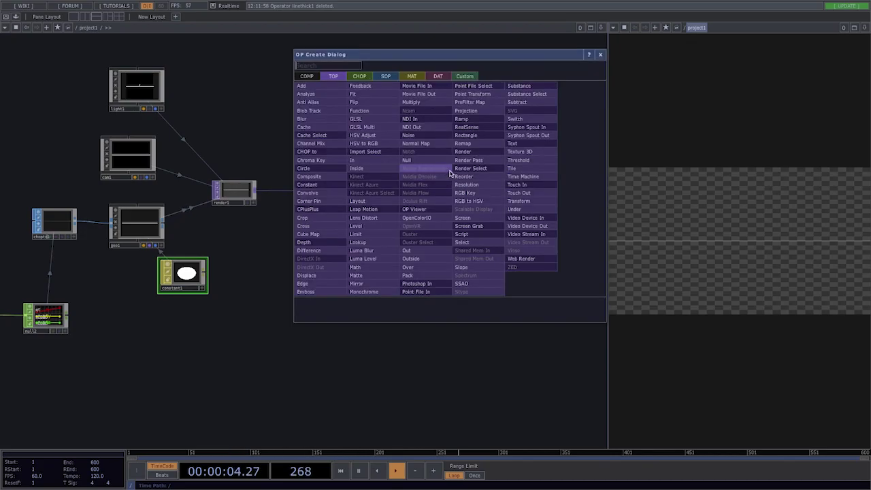
text(re)
click(467, 184)
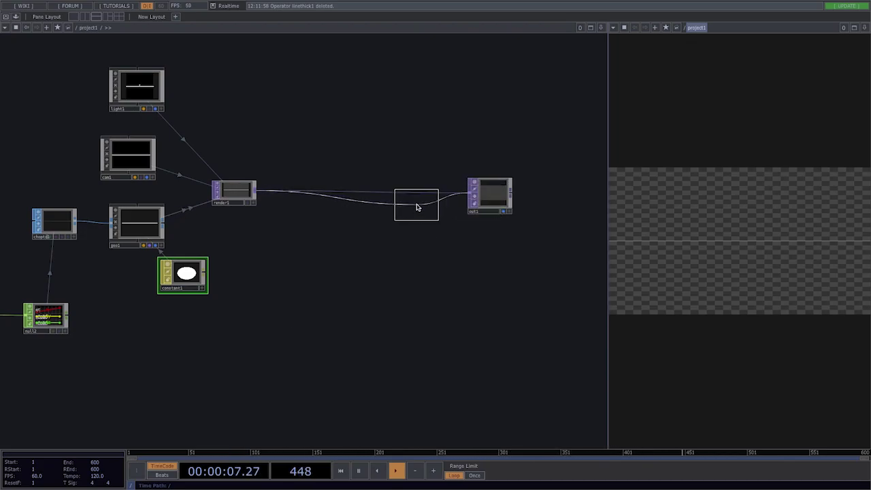
click(439, 195)
- Set the Transform TOP's background color alpha to 1 and turn on Comp Over Background Color
key(p)
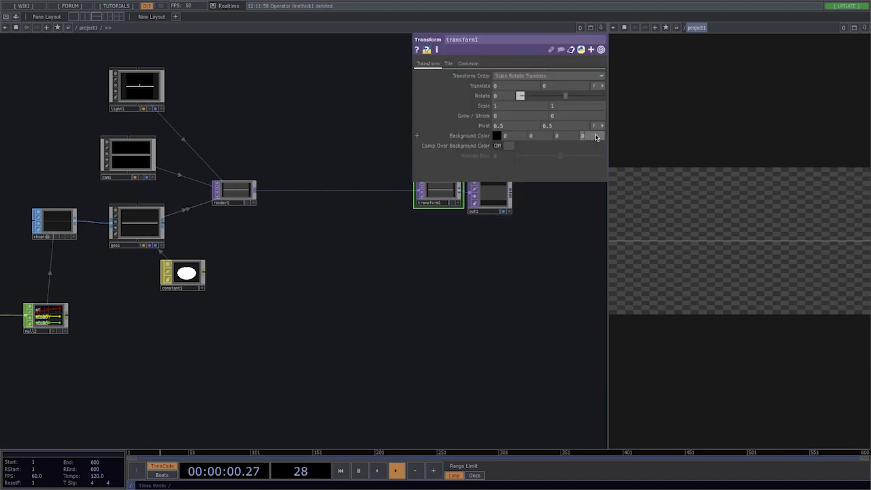
click(499, 146)
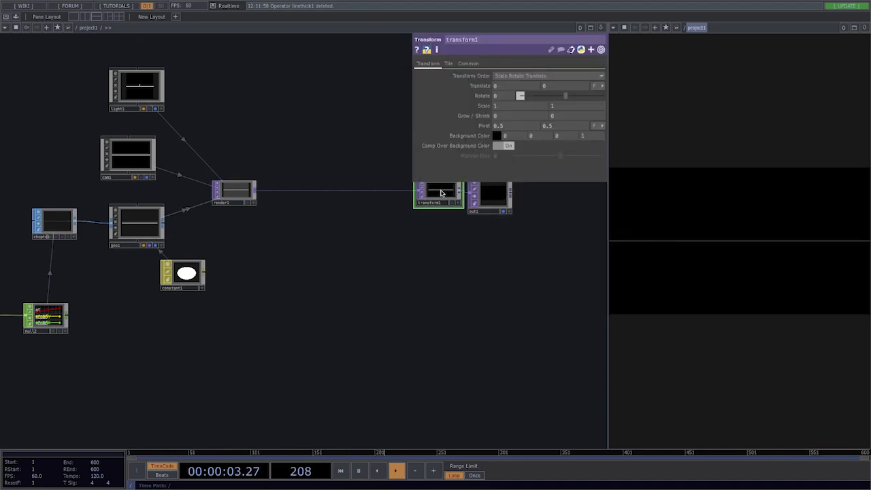
drag(443, 192, 434, 200)
- Add a Noise CHOP directly below the SOP to CHOP
drag(143, 337, 334, 284)
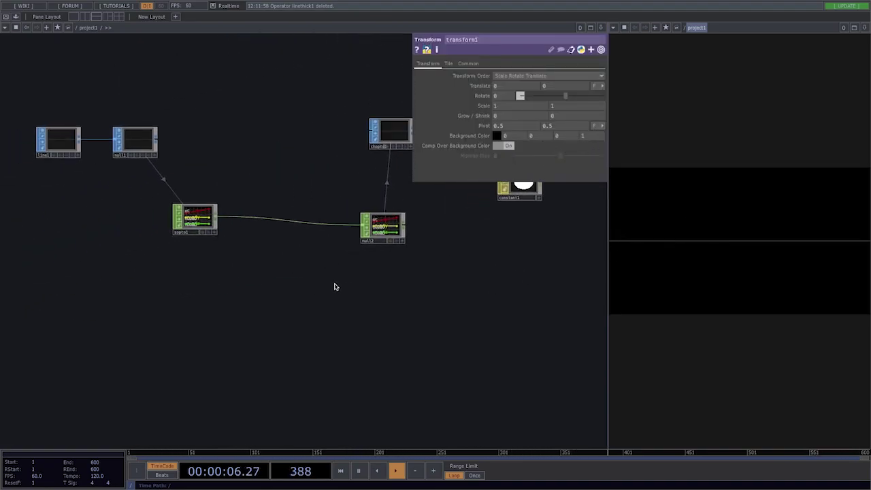
middle_drag(344, 288, 333, 288)
scroll(198, 236, up, 6)
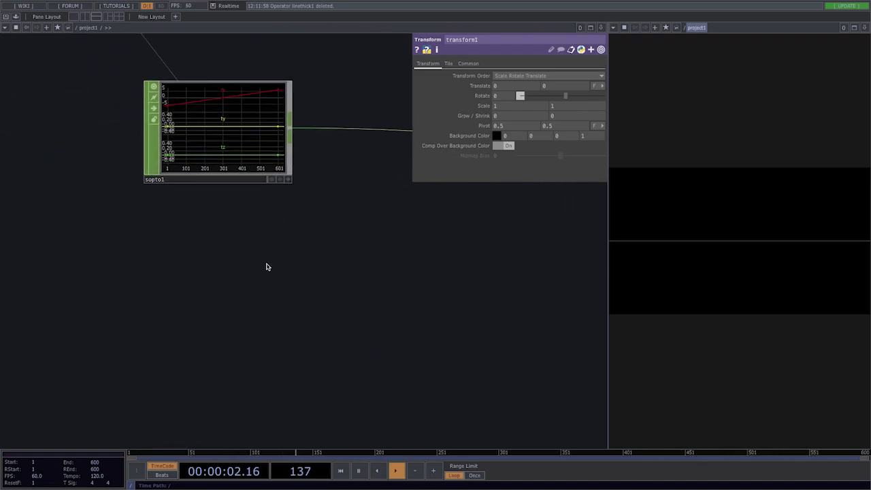
key(Tab)
text(no)
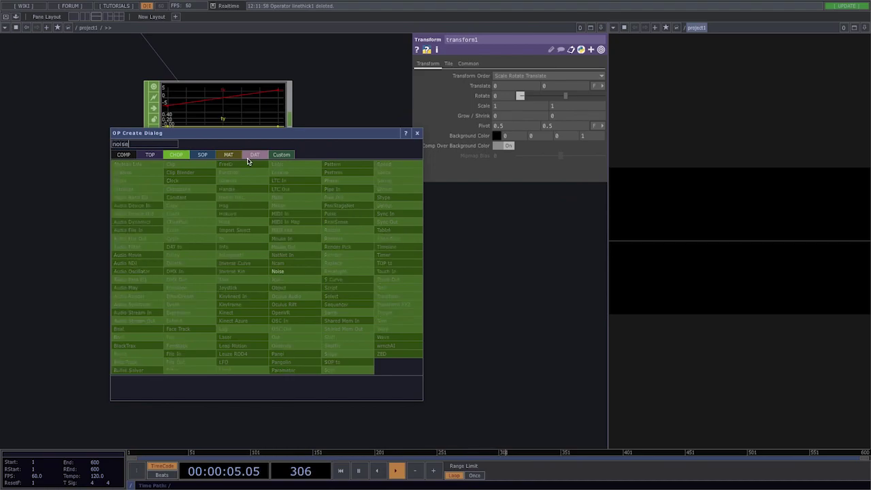
text(ise)
click(312, 274)
click(218, 274)
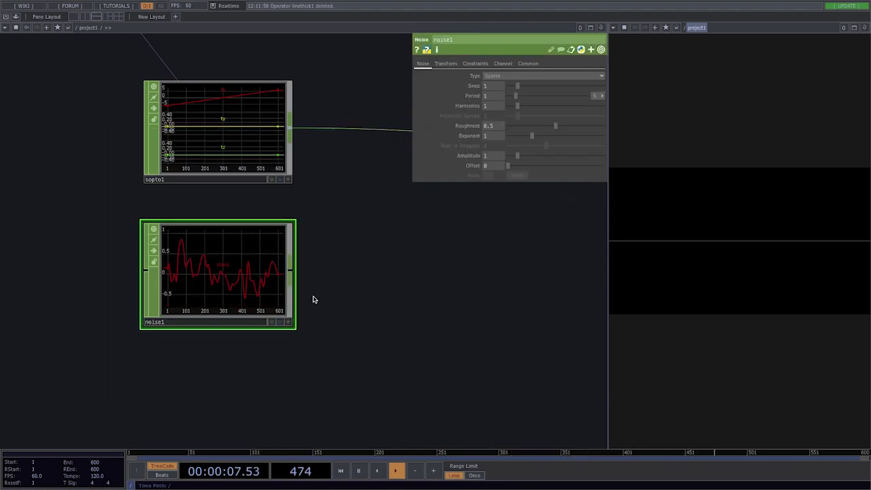
- Set the Noise CHOP's channel name to ty
drag(389, 308, 206, 352)
middle_drag(206, 352, 212, 340)
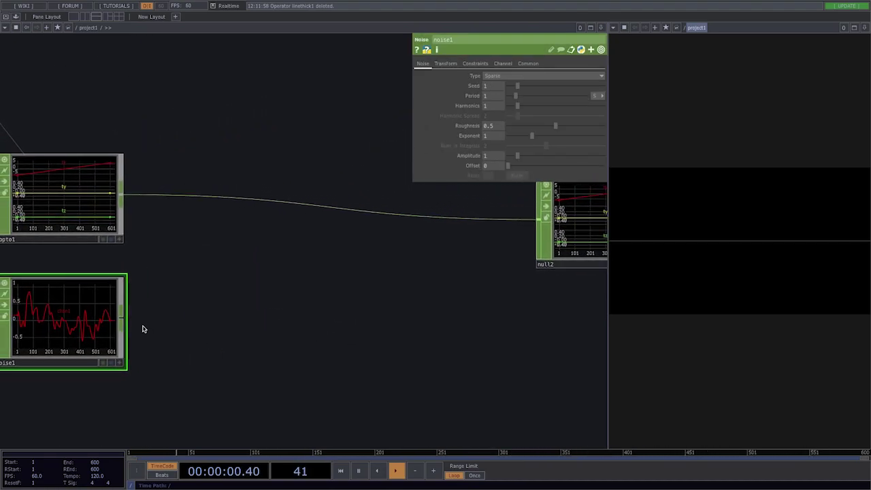
click(507, 63)
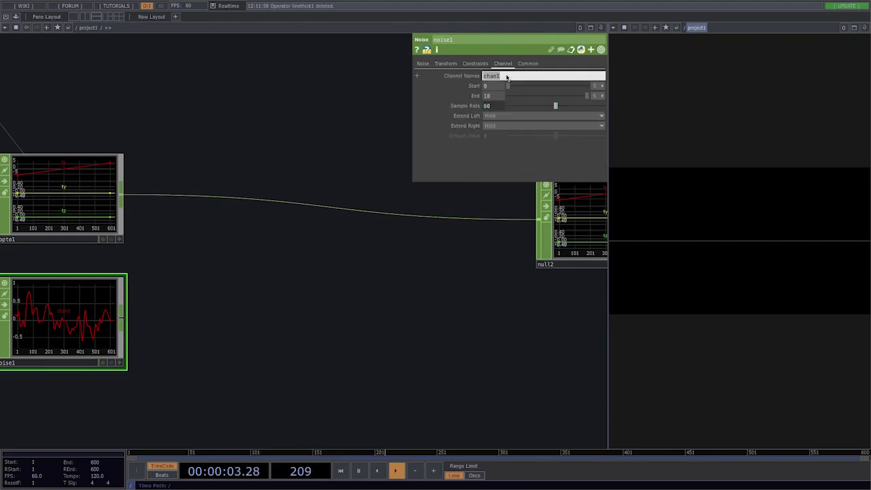
key(Return)
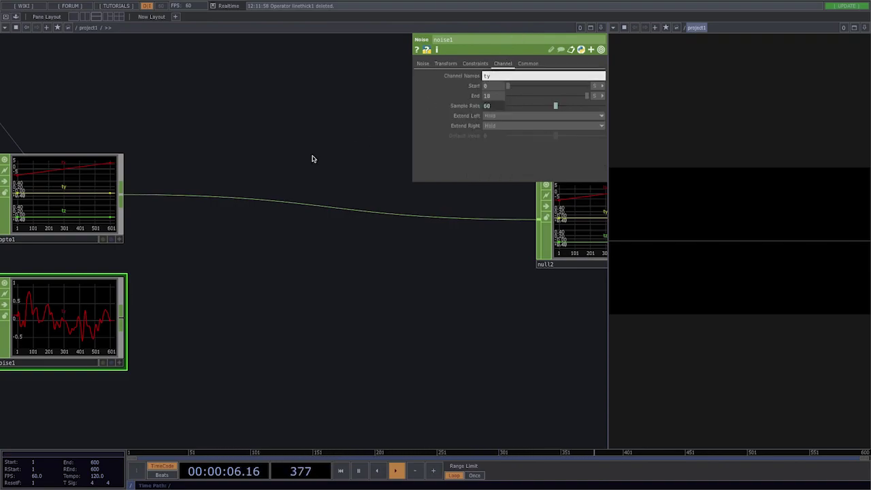
- Insert a Replace CHOP in the connection between the SOP to CHOP and its Null CHOP
right_click(269, 204)
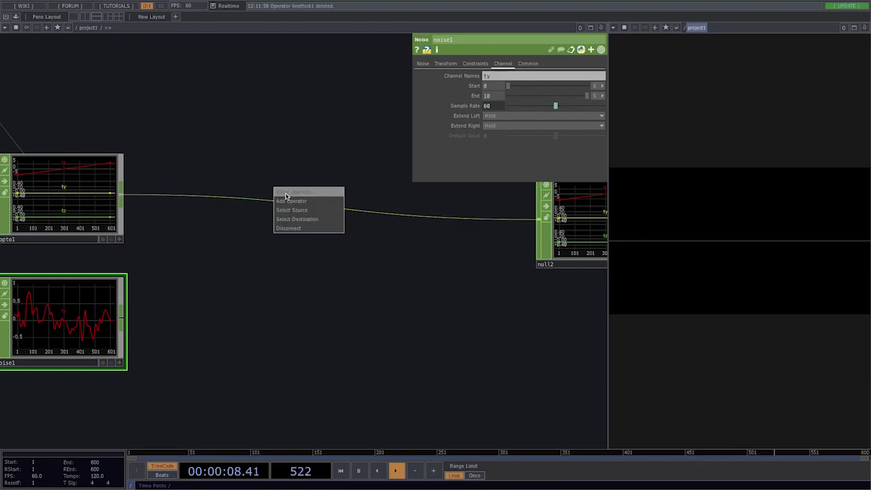
click(289, 194)
text(rea)
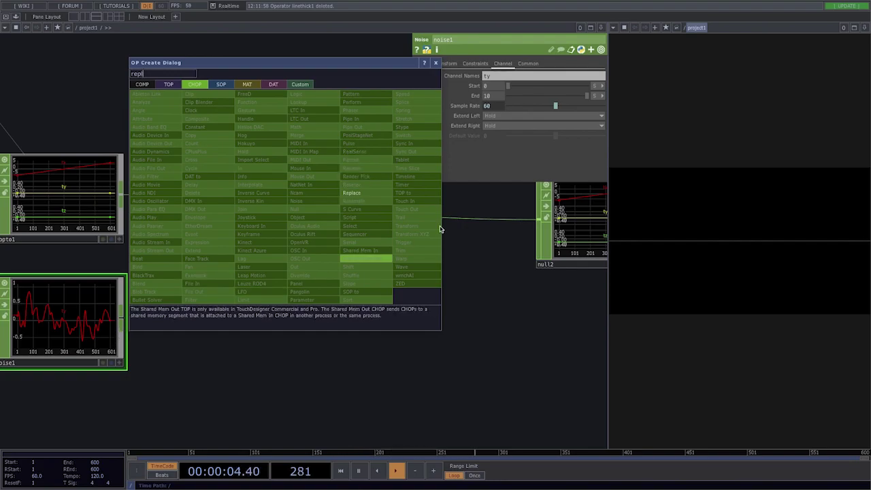
click(377, 195)
click(299, 218)
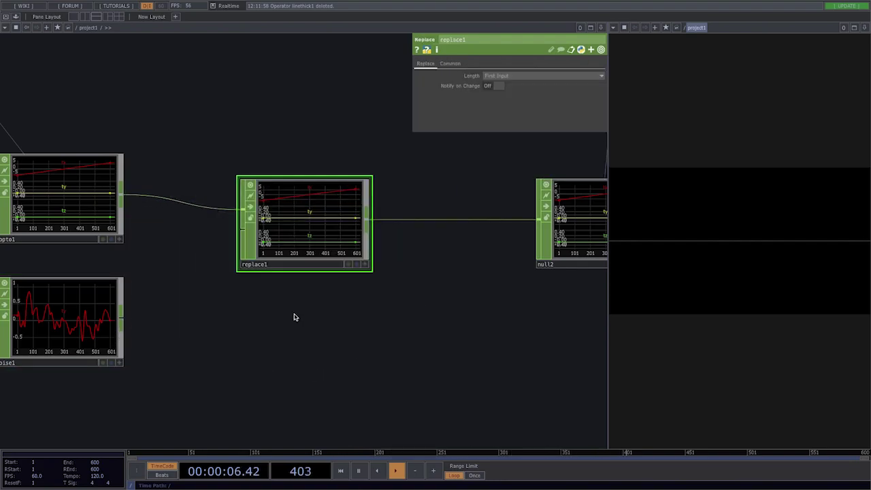
- Review the Line SOP's end point coordinates and number of points
scroll(293, 317, down, 5)
scroll(239, 273, up, 5)
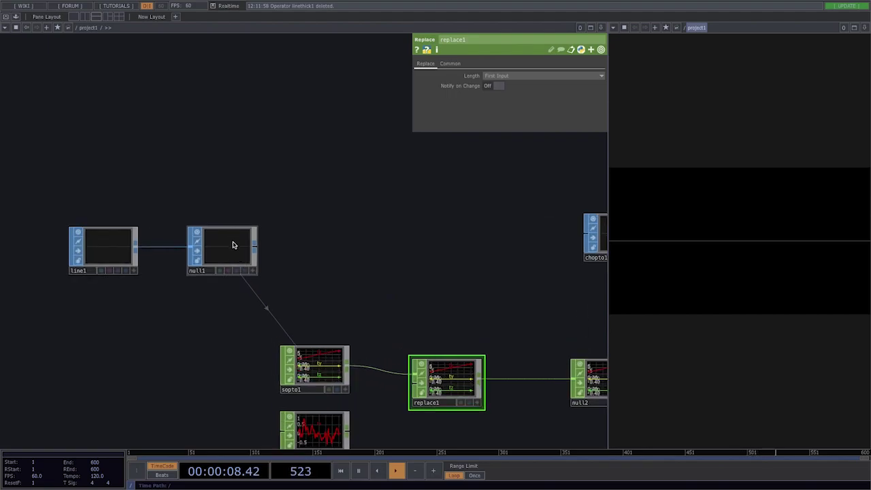
click(235, 246)
click(121, 246)
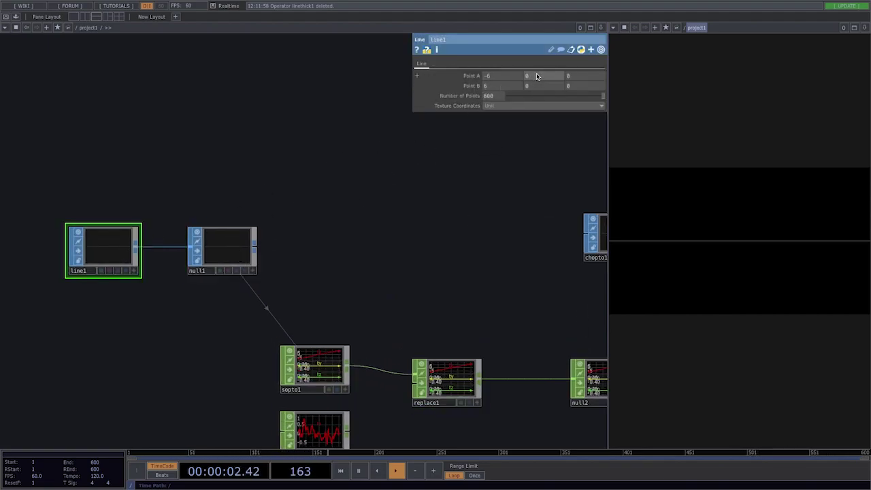
drag(372, 204, 321, 133)
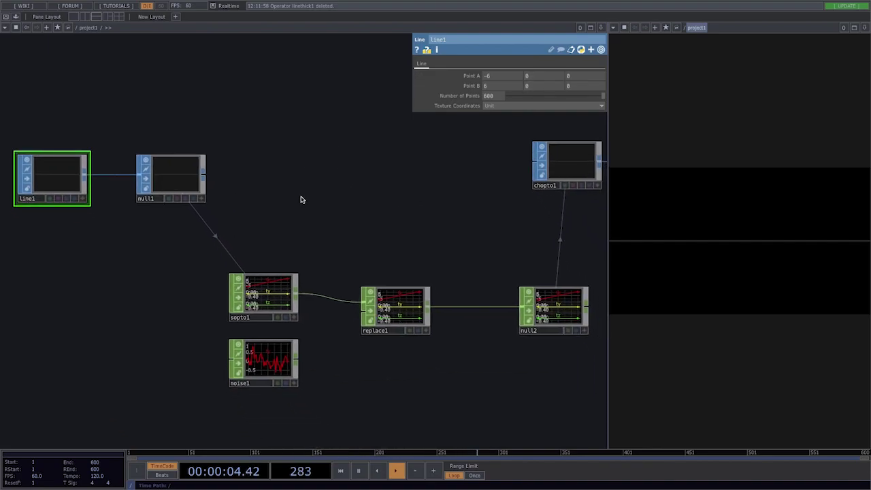
drag(310, 192, 287, 171)
- Connect the Noise CHOP's output to the second input of the Replace CHOP
scroll(234, 350, up, 2)
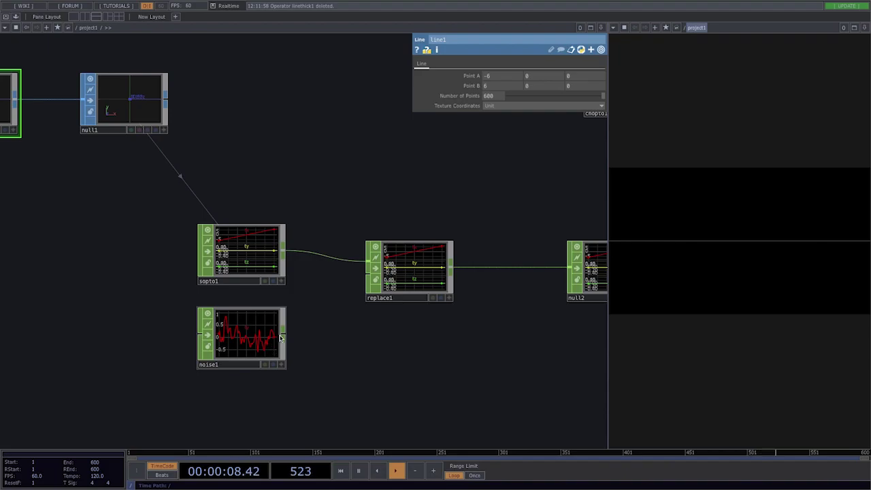
drag(349, 291, 361, 286)
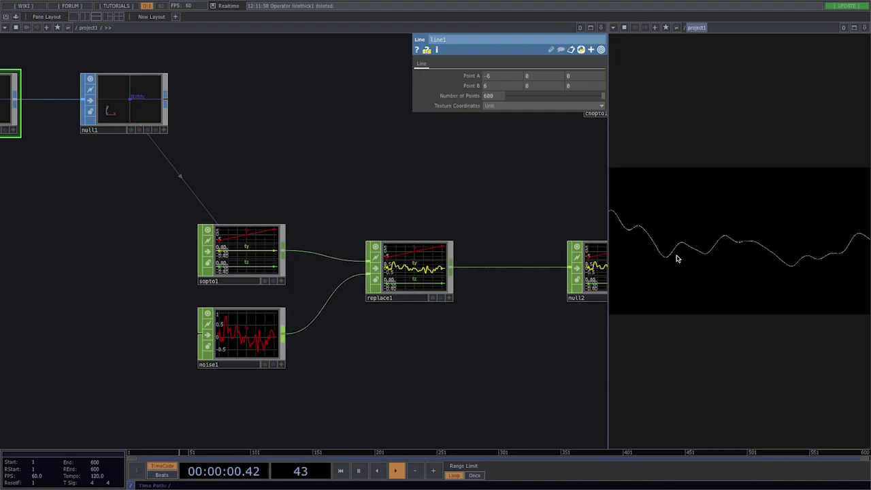
drag(451, 343, 284, 328)
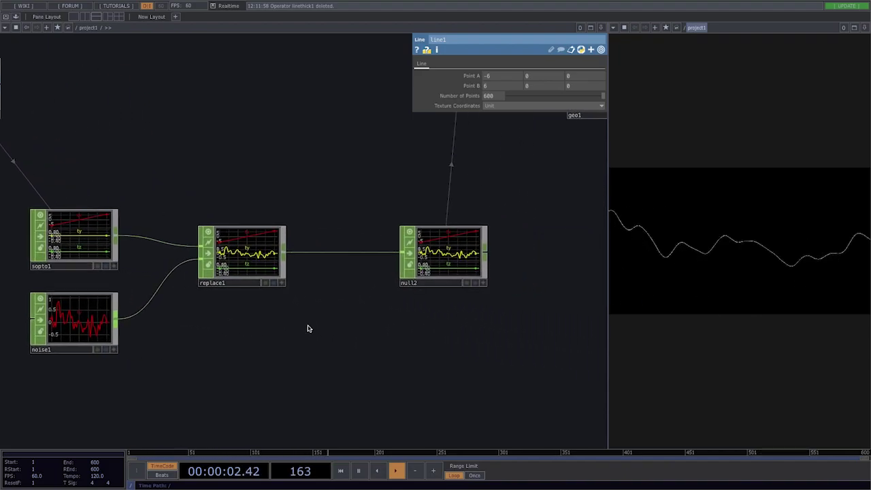
scroll(306, 323, down, 2)
scroll(340, 258, down, 2)
drag(518, 288, 341, 264)
scroll(422, 266, down, 1)
drag(415, 238, 327, 256)
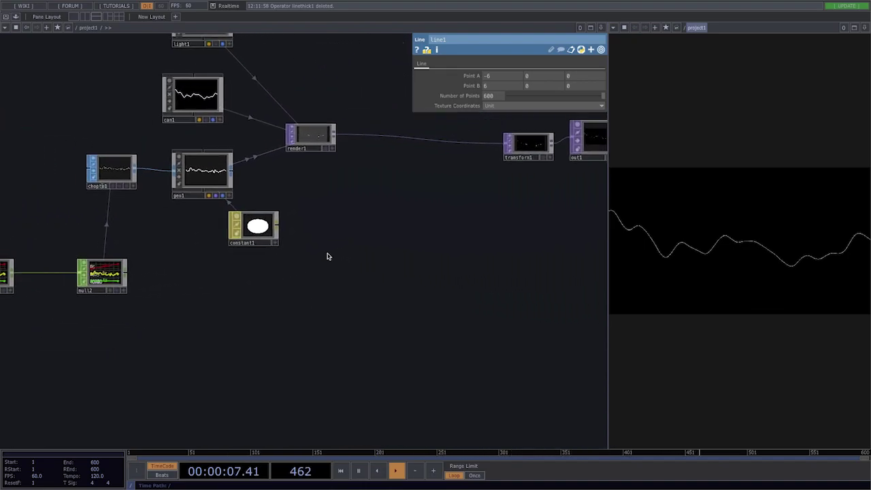
- Move the Transform and Out TOPs farther from the Render TOP to make room for more operators
drag(389, 185, 264, 248)
click(447, 185)
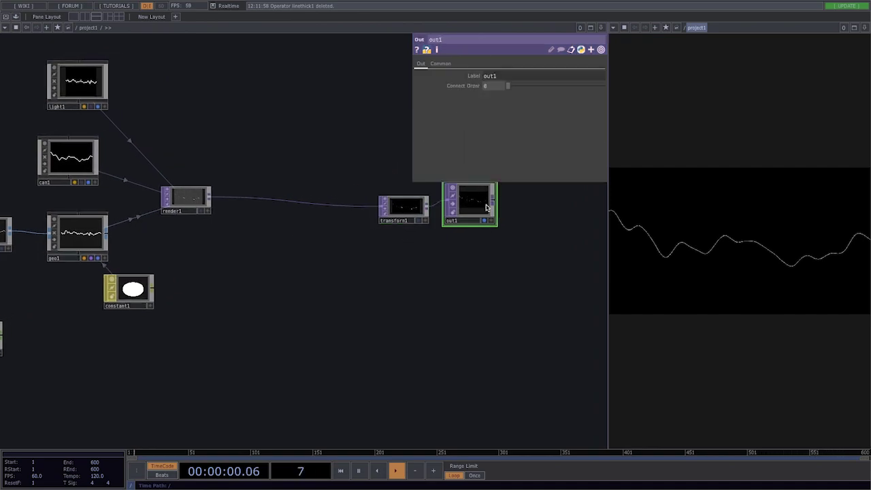
middle_drag(446, 185, 247, 230)
right_drag(192, 212, 253, 257)
drag(267, 250, 457, 250)
drag(171, 325, 290, 295)
middle_drag(291, 294, 227, 299)
- Add Feedback, Transform and Composite TOPs after the Render TOP, and wire the Render TOP into the Feedback TOP
right_click(234, 276)
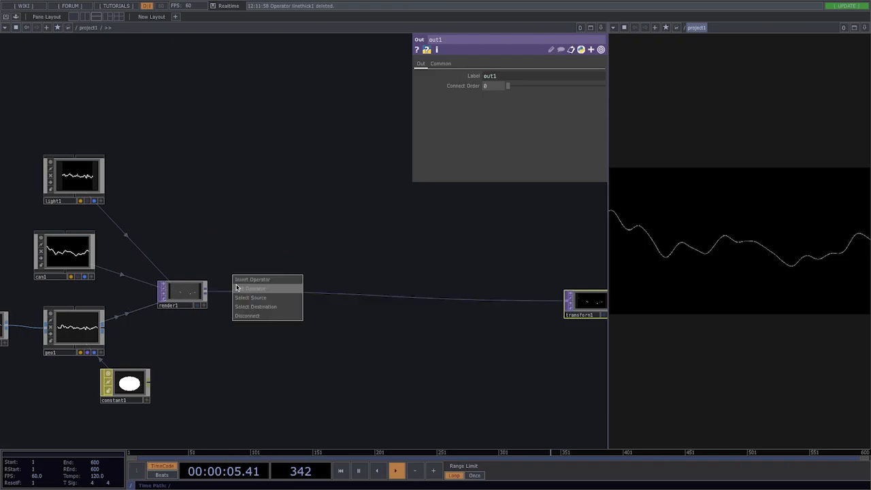
click(246, 283)
text(fe)
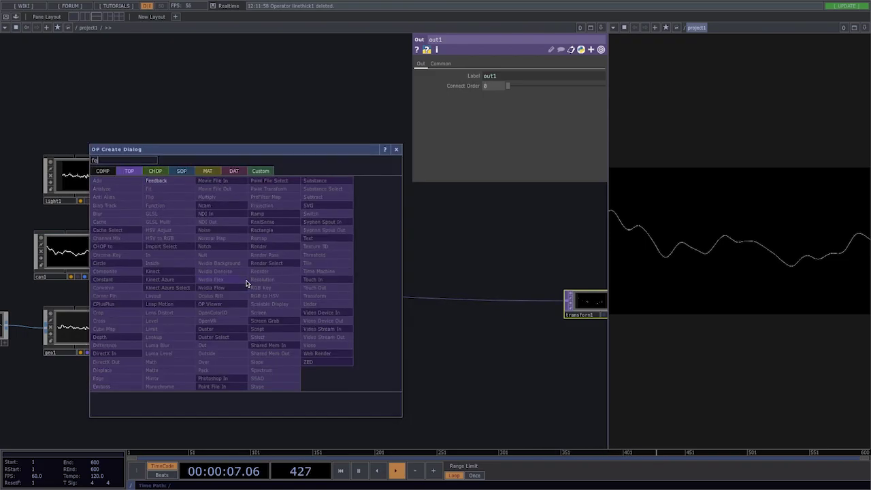
click(170, 182)
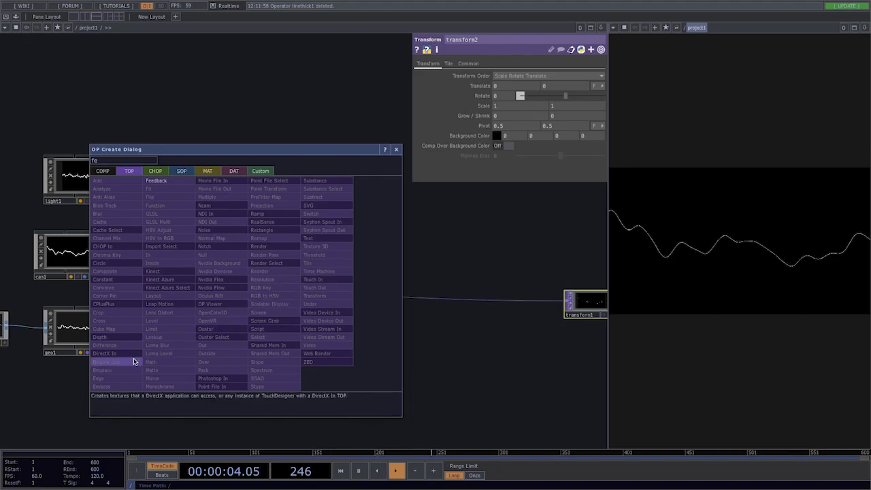
drag(512, 298, 436, 331)
drag(202, 294, 268, 259)
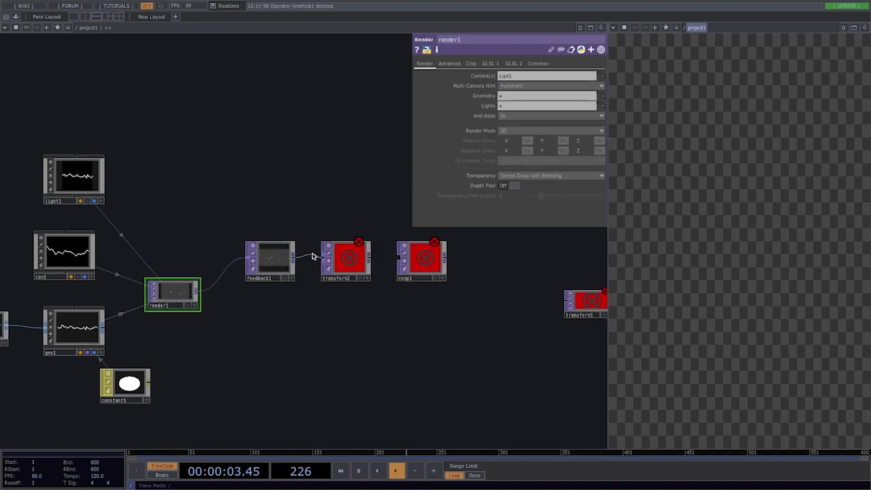
- Wire the Feedback TOP through the new Transform into the Composite, add the Render as its second input, and connect its output to transform1
drag(419, 262, 426, 298)
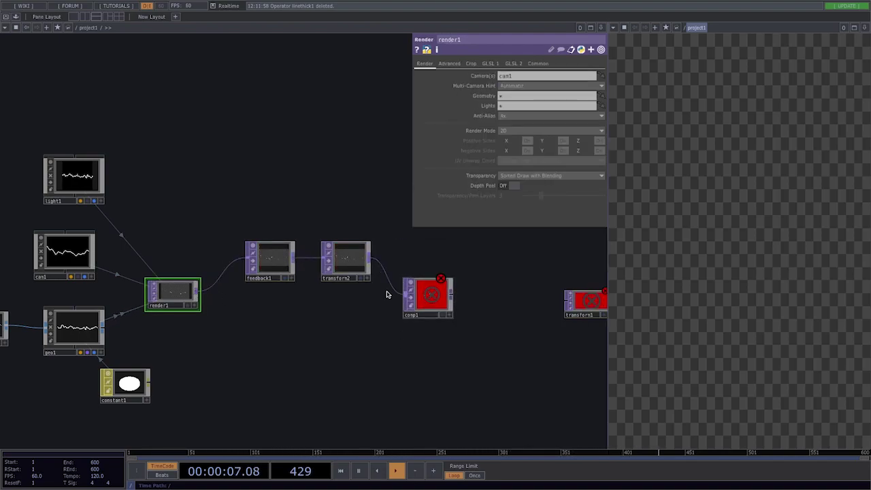
drag(200, 294, 408, 295)
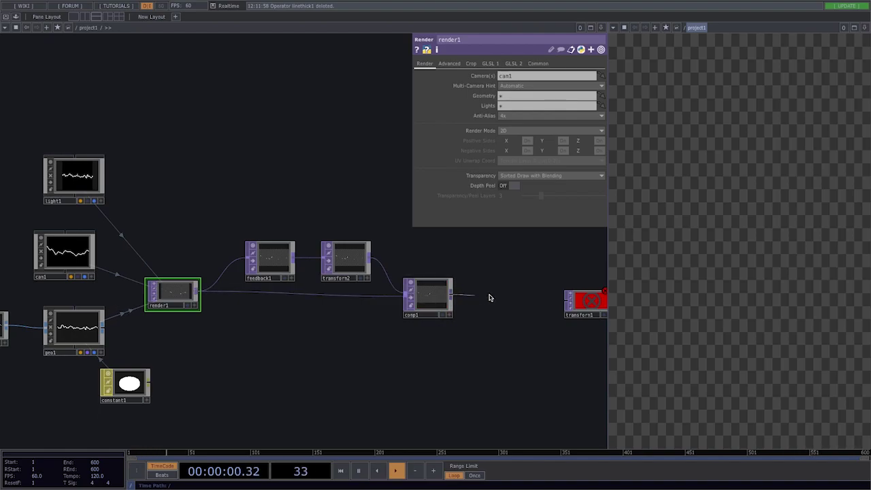
drag(488, 298, 568, 299)
- Set the Composite TOP's operation to Add
click(444, 306)
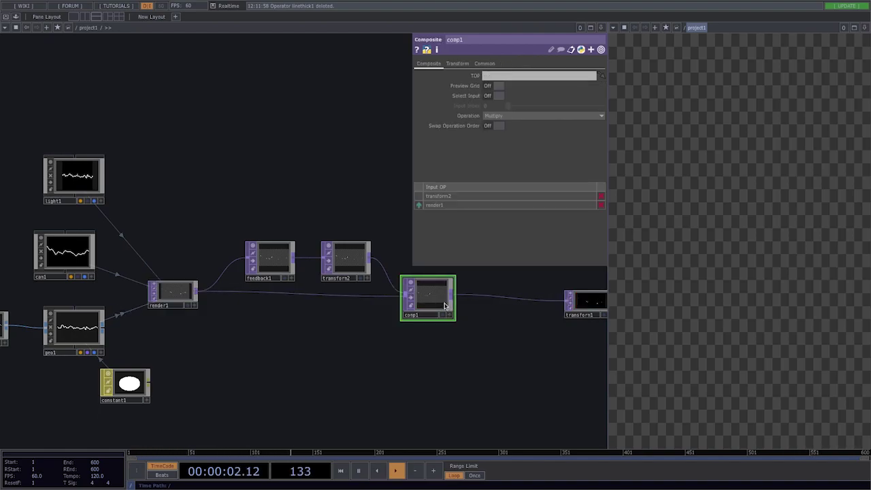
click(489, 116)
click(487, 124)
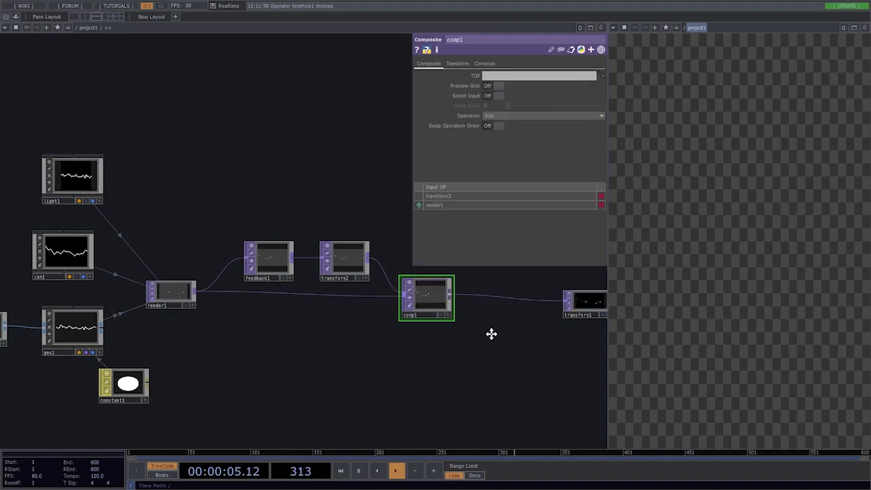
- Connect transform1 to the Out TOP and tidy the spacing of the TOP chain
drag(492, 332, 308, 308)
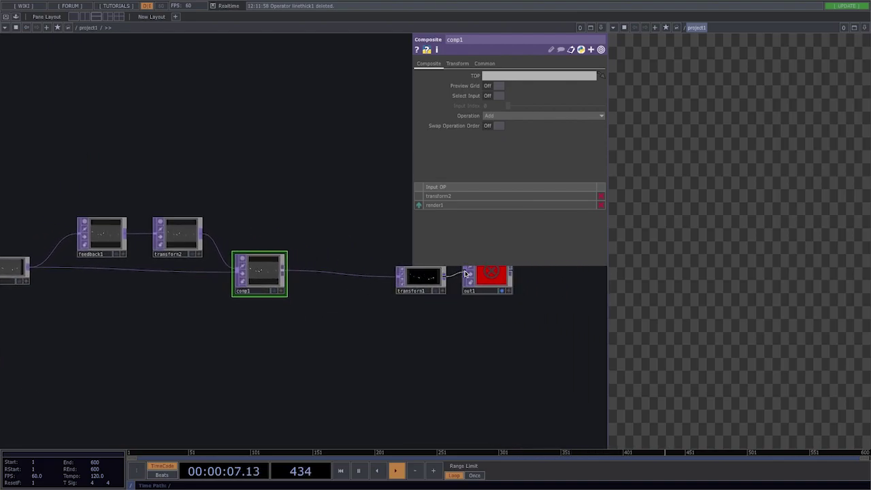
drag(467, 273, 469, 274)
drag(359, 329, 423, 330)
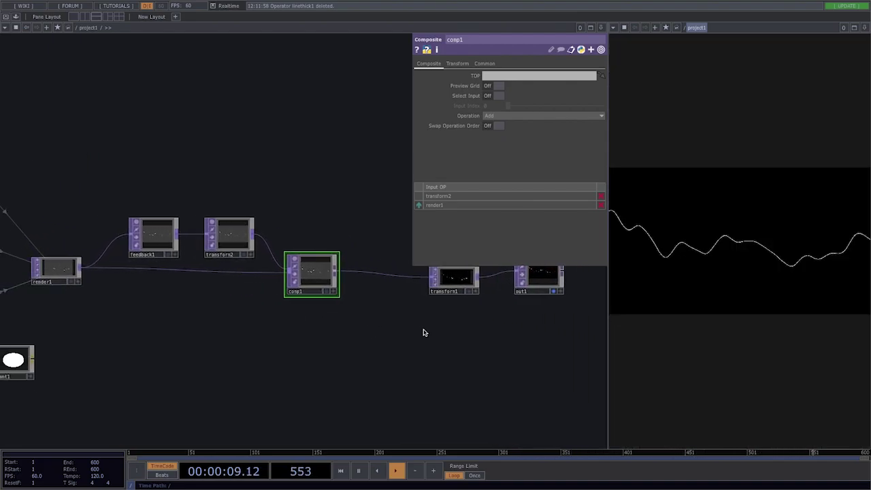
drag(79, 273, 79, 282)
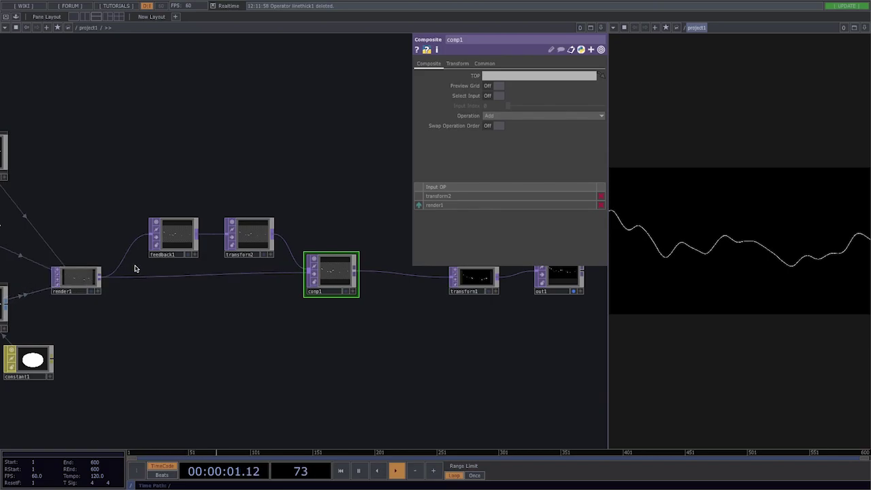
- Assign the Composite TOP comp1 as the Feedback TOP's target
drag(335, 277, 184, 244)
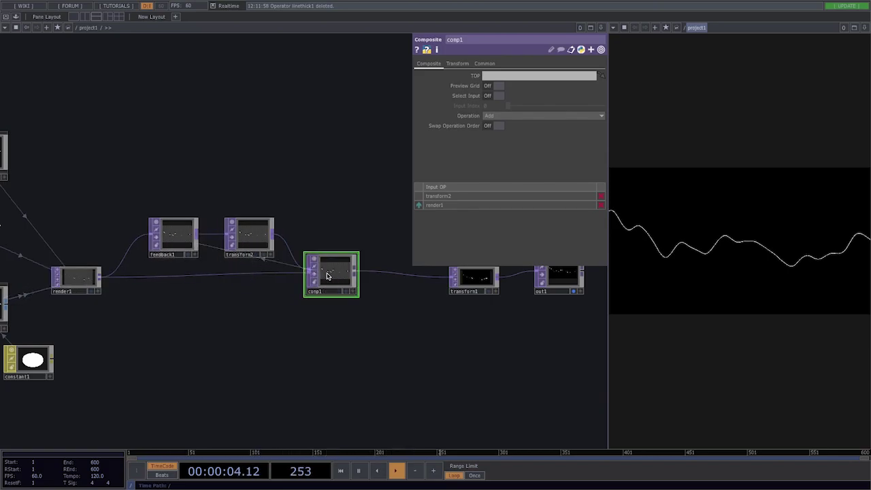
click(175, 238)
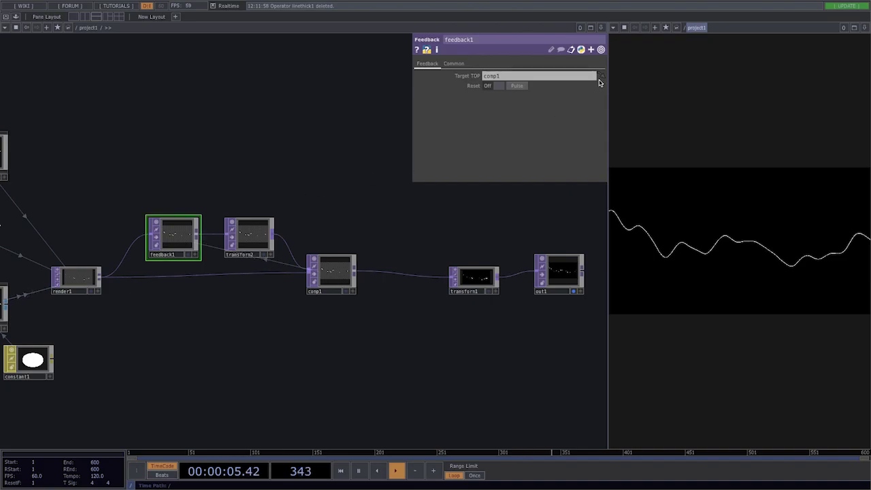
click(340, 276)
- Set transform2 in the feedback loop to a scale of 0.995 on both axes and a Y translation of 0.001
click(254, 228)
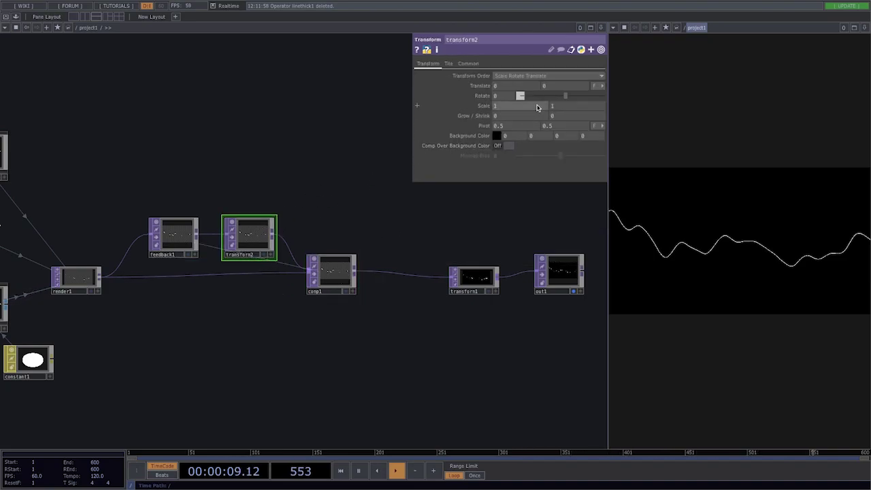
mouse_move(483, 110)
middle_down()
mouse_move(483, 125)
mouse_move(479, 89)
middle_up()
mouse_move(563, 86)
middle_down()
mouse_move(565, 70)
mouse_move(564, 107)
mouse_move(564, 75)
middle_up()
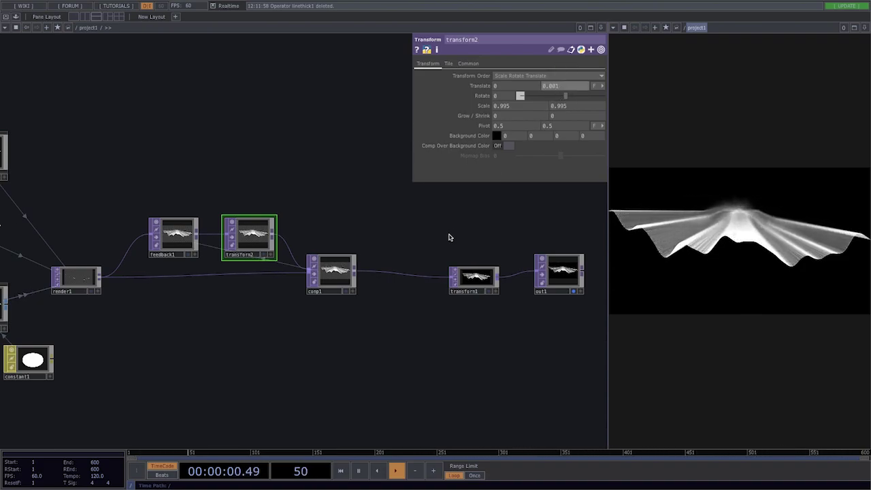
- Insert a Math CHOP in the connection between the Noise CHOP and the Replace CHOP
drag(312, 367, 404, 321)
drag(300, 353, 446, 291)
drag(272, 343, 451, 306)
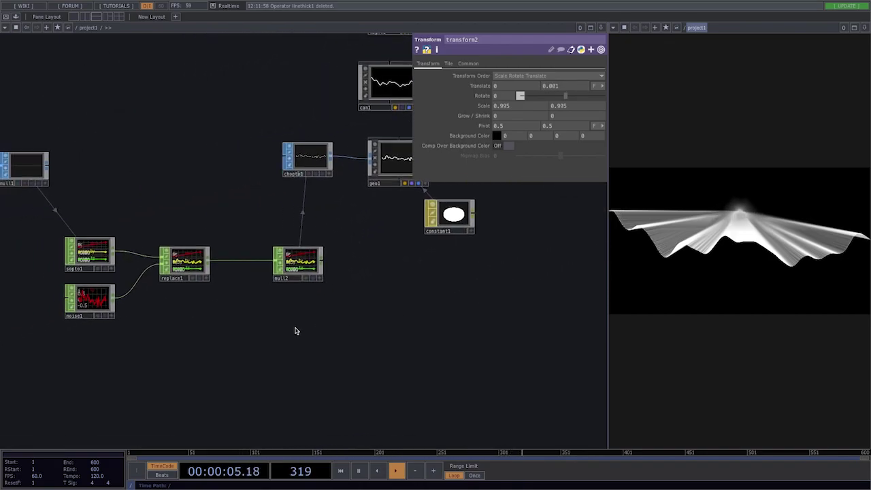
click(101, 299)
scroll(252, 279, left, 3)
scroll(251, 279, down, 1)
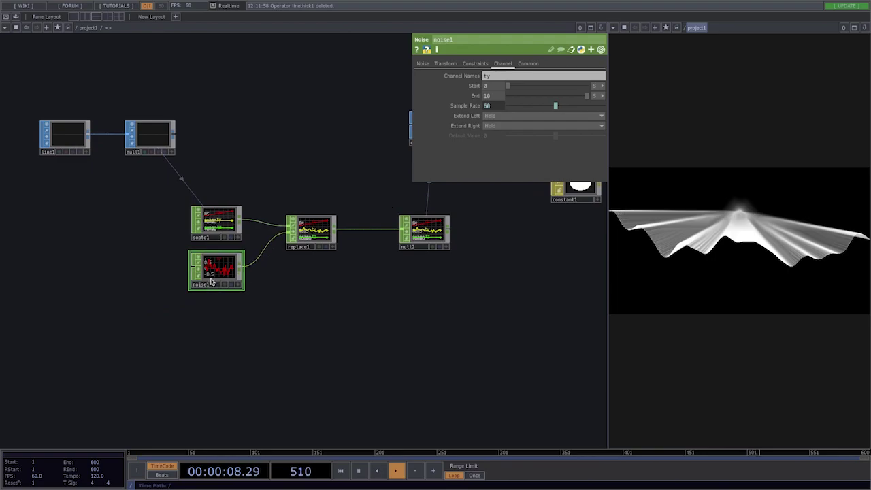
drag(211, 281, 192, 290)
right_click(239, 272)
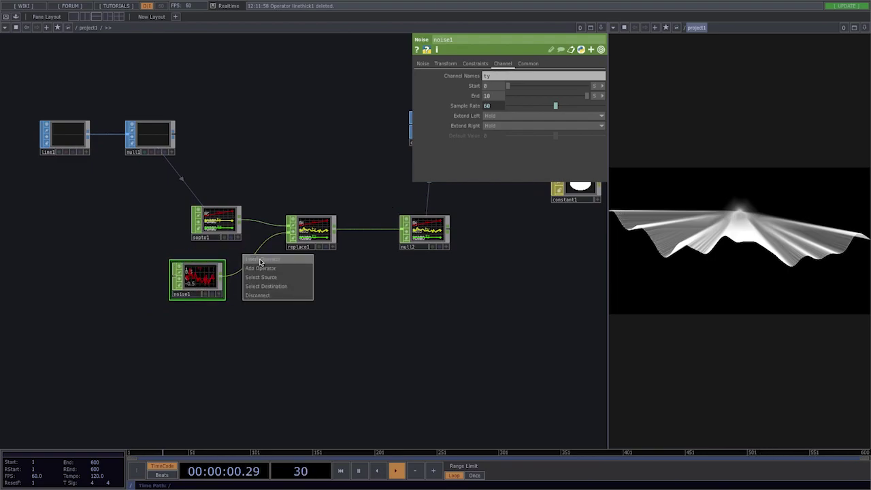
click(262, 258)
text(mat)
click(288, 191)
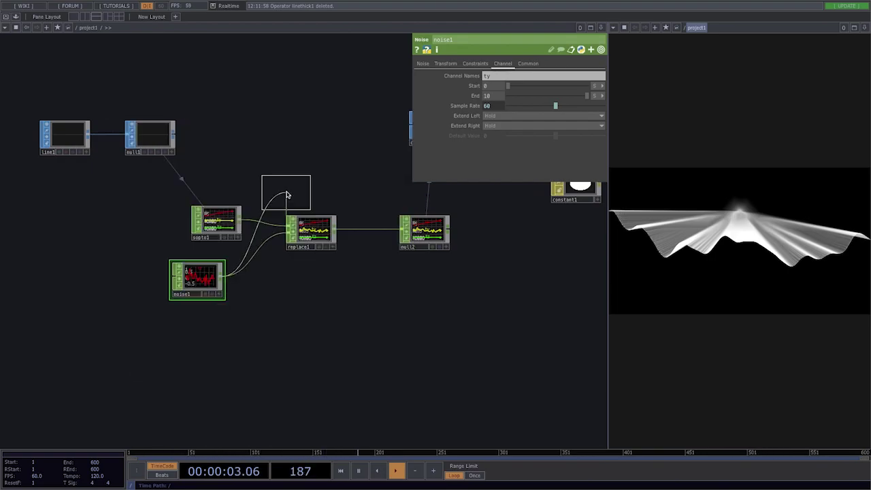
click(269, 285)
- Set the Math CHOP's Pre-Add value to -0.5
click(439, 64)
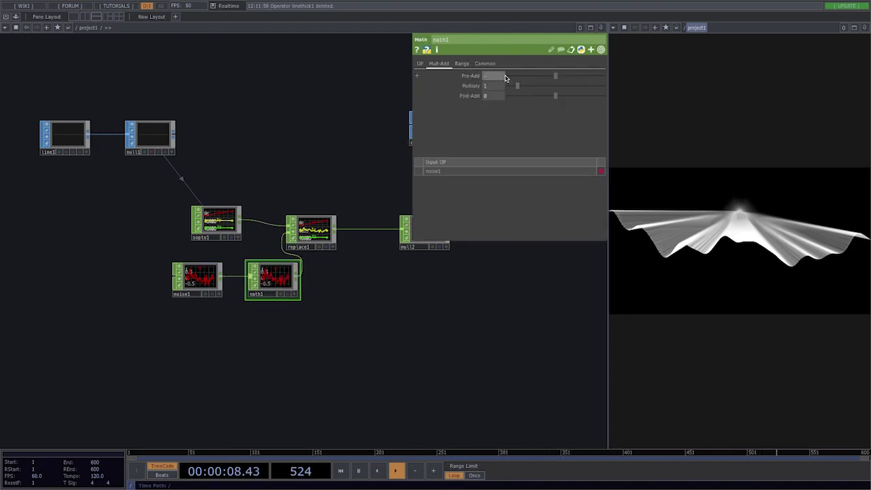
click(504, 77)
text(-0.5)
key(Return)
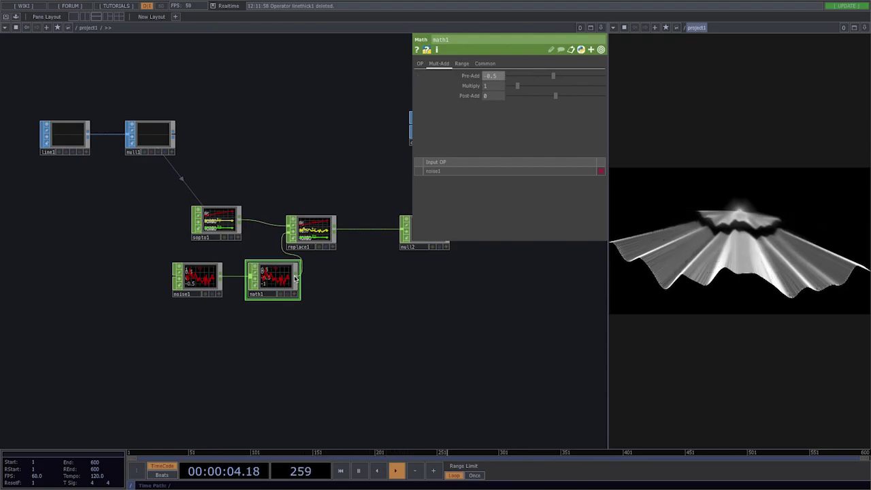
- Animate the Noise CHOP by driving its Z translation with a multiplied elapsed-seconds expression
click(207, 281)
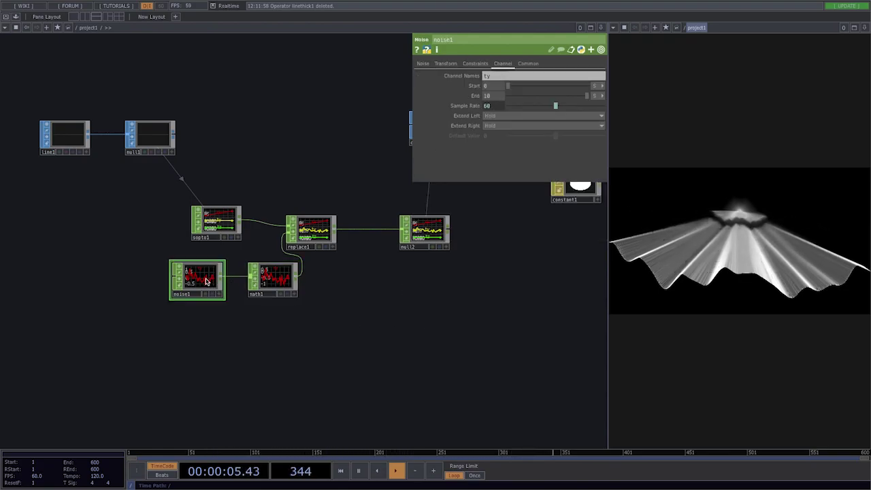
click(445, 64)
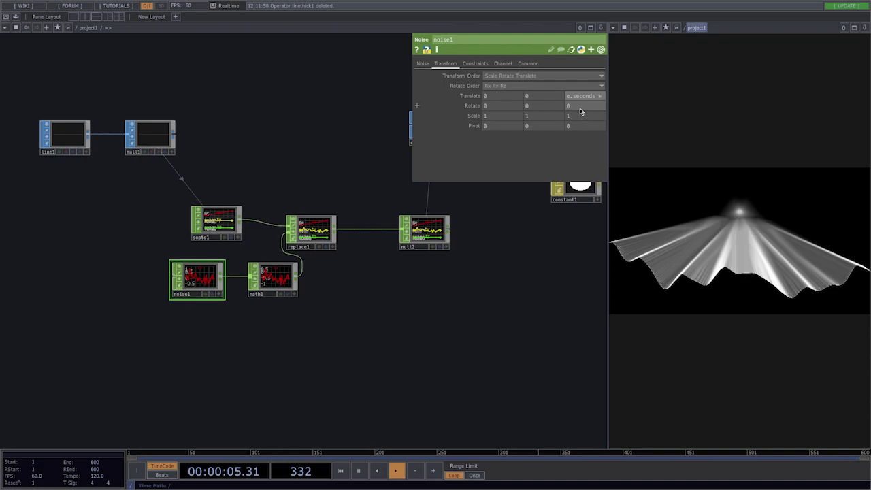
key(Return)
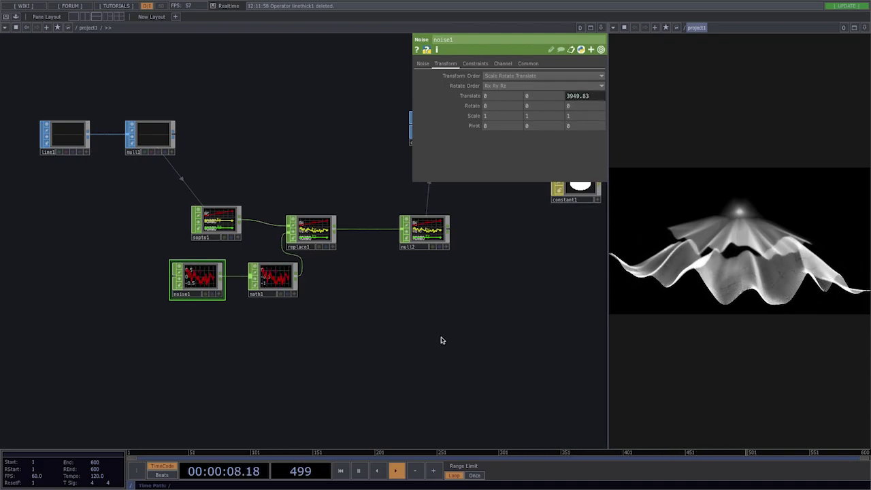
drag(496, 321, 395, 329)
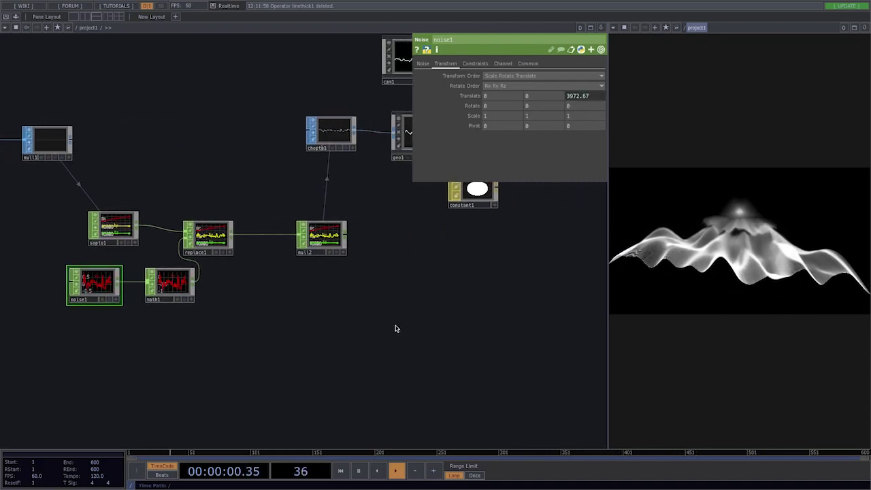
drag(515, 270, 395, 293)
scroll(394, 294, down, 5)
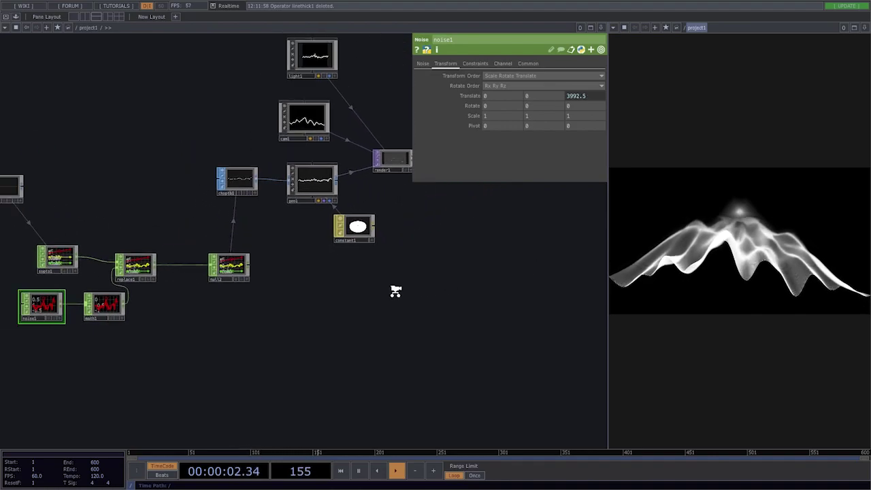
scroll(492, 274, right, 8)
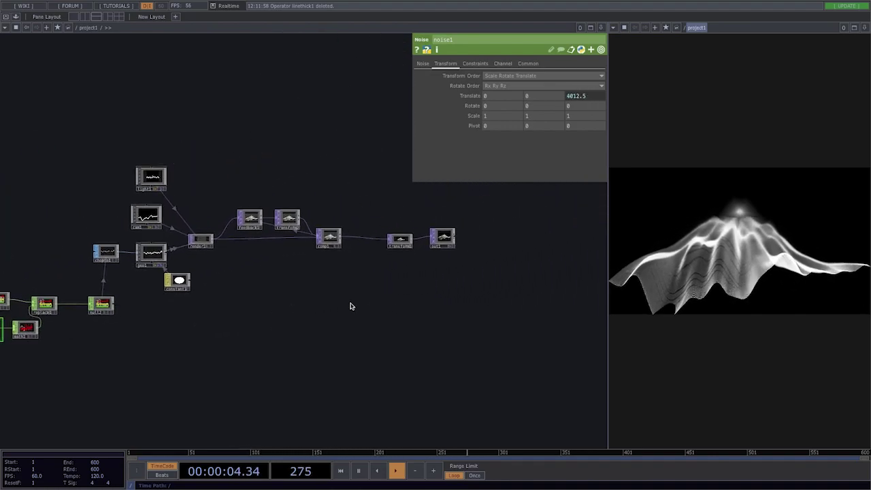
scroll(302, 334, left, 6)
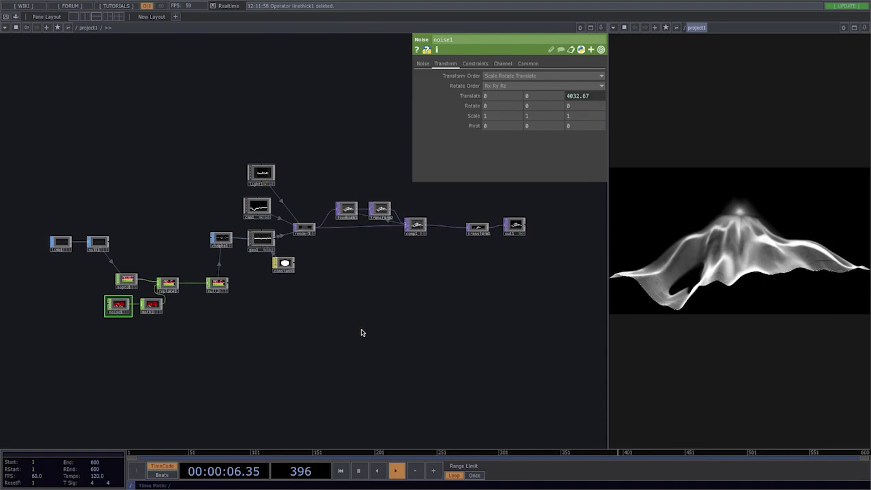